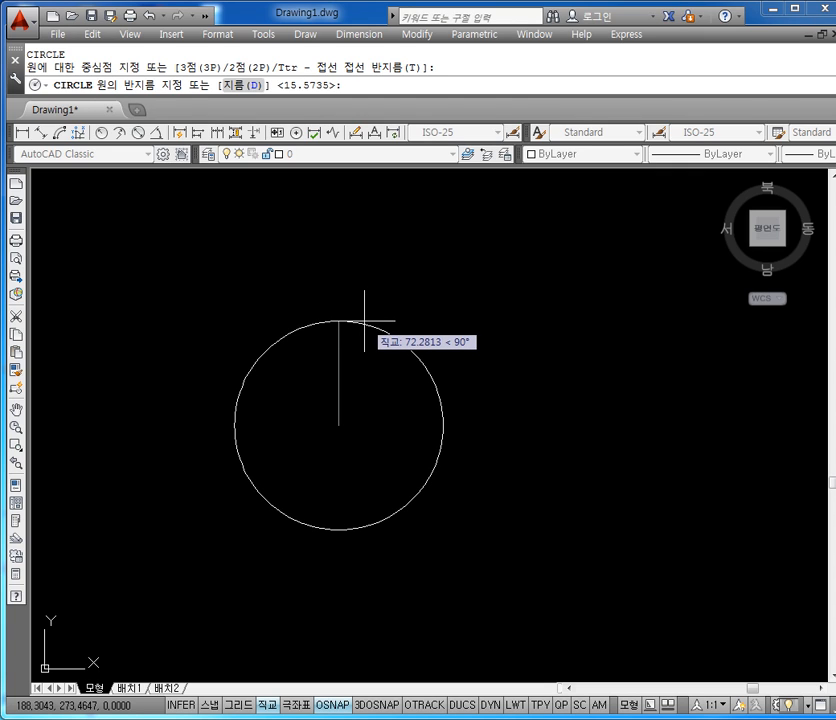
# - Draw a circle with a radius of 40
pyautogui.press('Return')
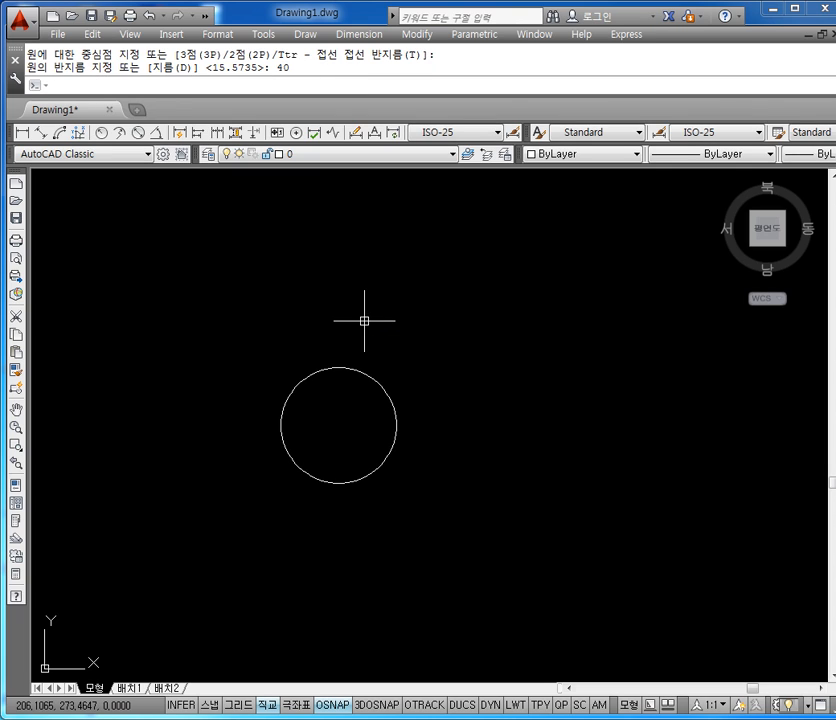
pyautogui.press('Escape')
pyautogui.press('Escape')
# - Draw a horizontal line about 61 units long from the circle's centre out past its right side
pyautogui.scroll(2, 344, 407)
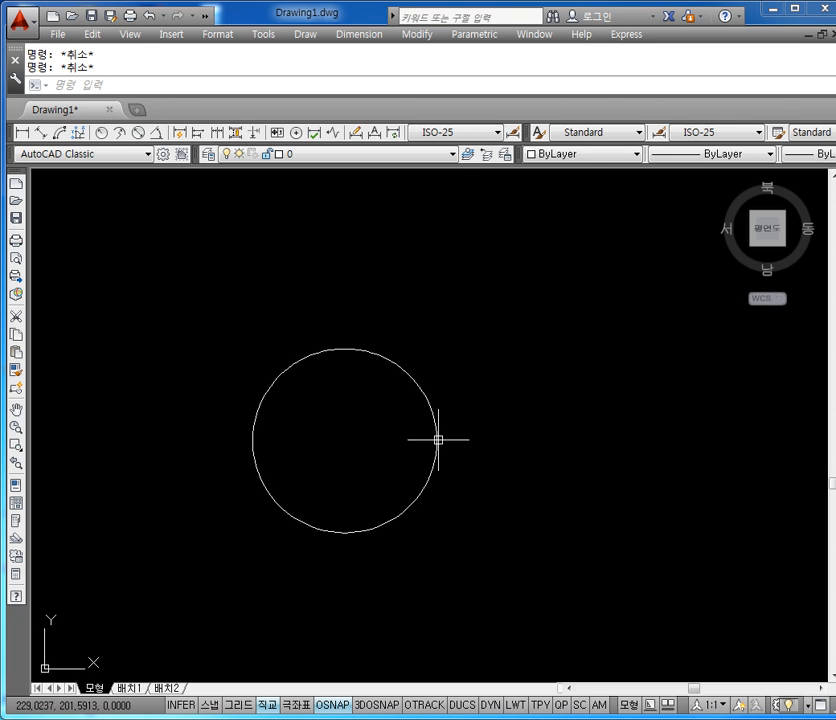
pyautogui.scroll(2, 421, 438)
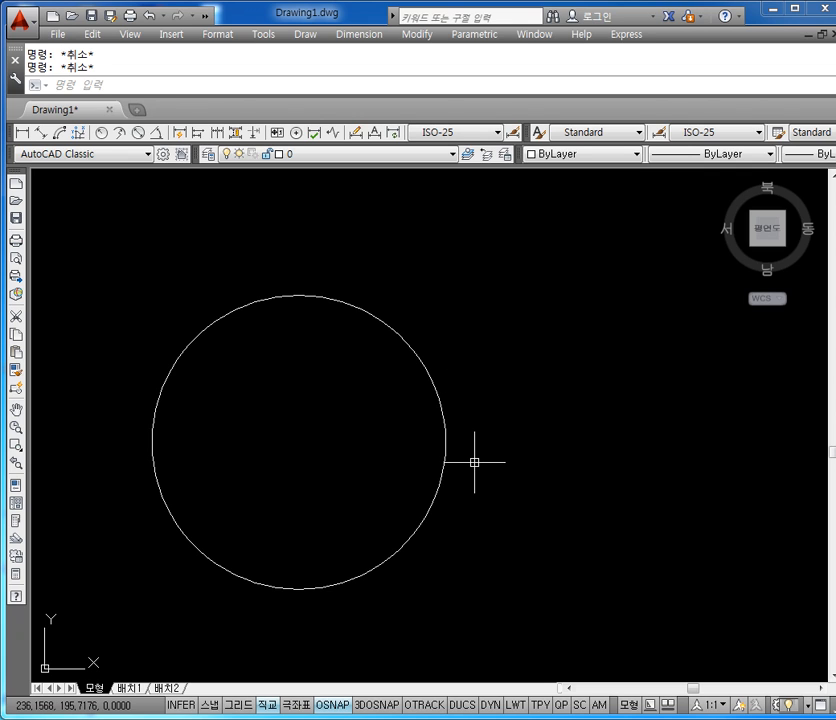
pyautogui.press('Return')
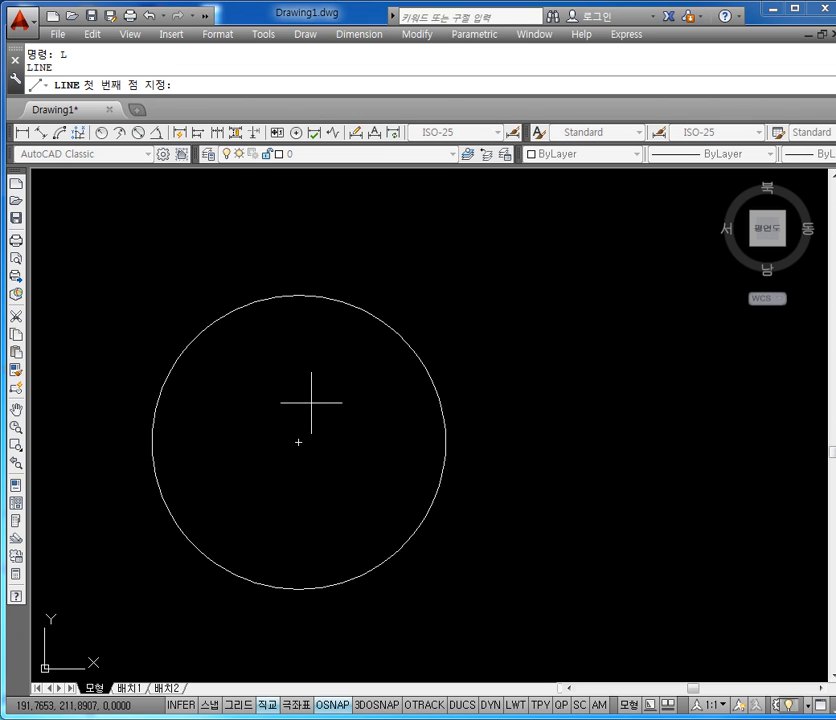
pyautogui.click(299, 442)
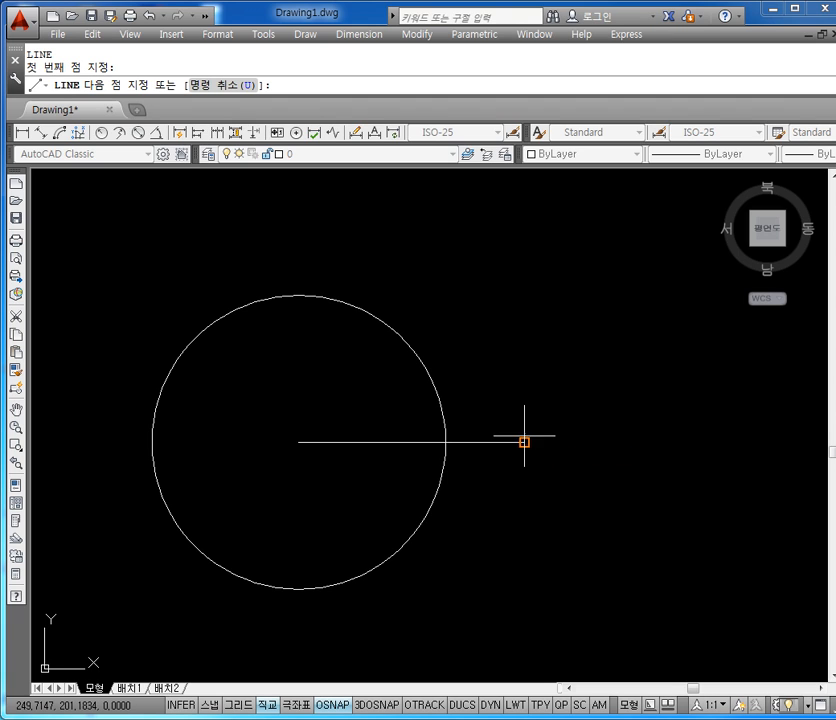
pyautogui.click(524, 441)
pyautogui.press('Escape')
pyautogui.press('Escape')
pyautogui.press('Escape')
# - Draw a vertical line across the circle from its top quadrant to its bottom quadrant
pyautogui.press('Return')
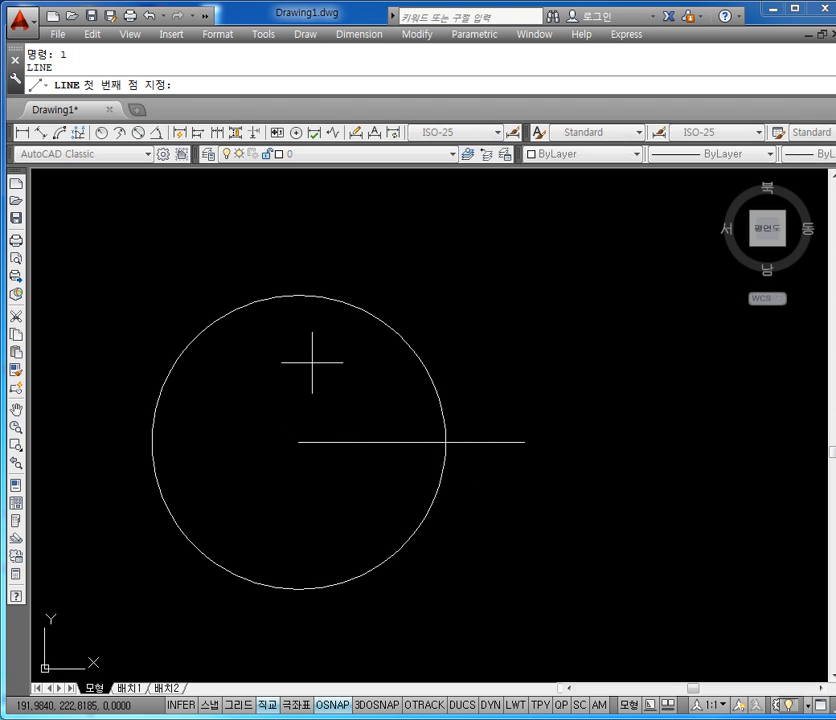
pyautogui.click(299, 296)
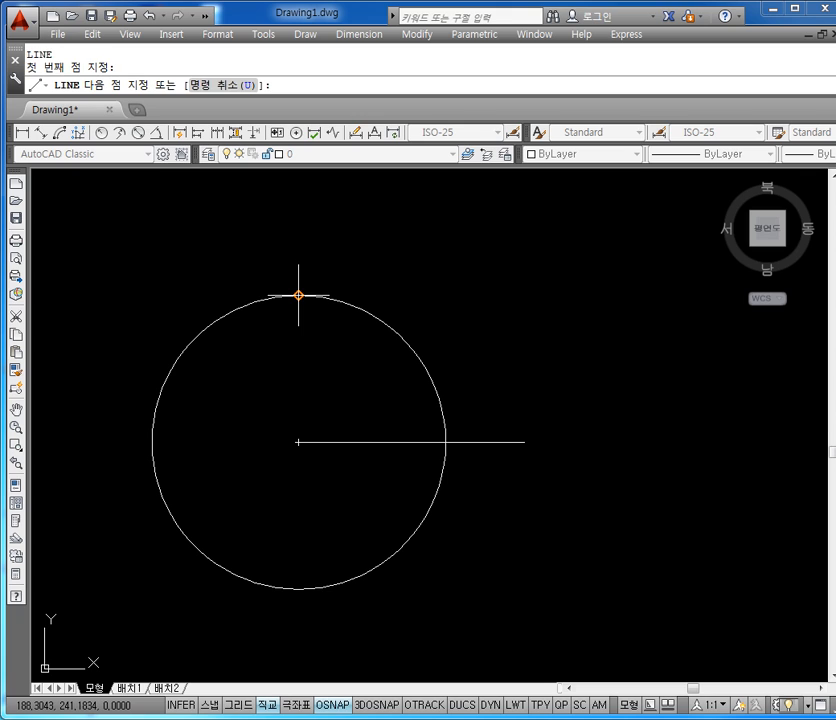
pyautogui.click(299, 589)
pyautogui.press('Escape')
pyautogui.press('Escape')
pyautogui.press('Escape')
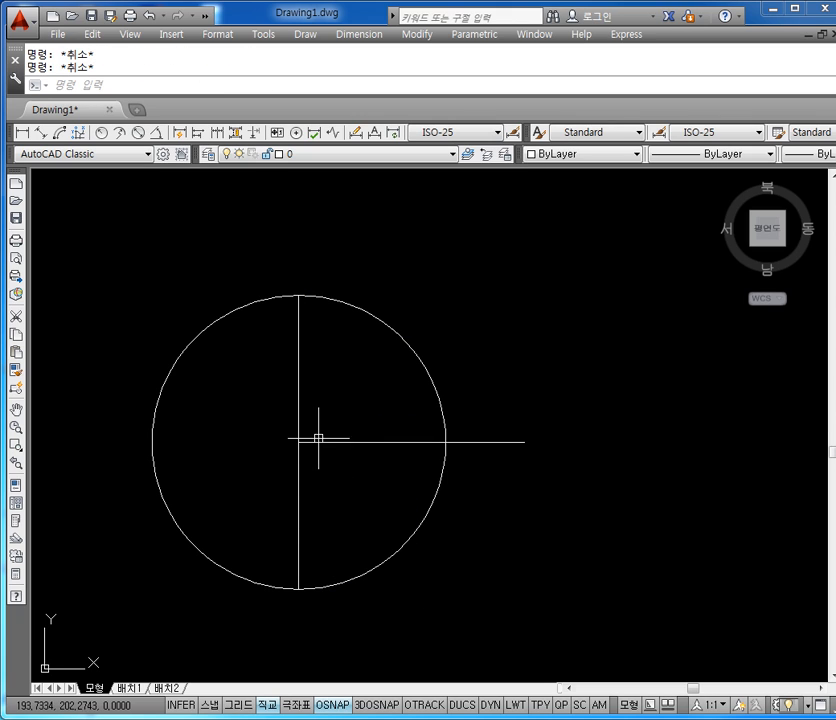
# - Offset the vertical diameter line 55 to the right, outside the circle
pyautogui.click(313, 371)
pyautogui.click(281, 392)
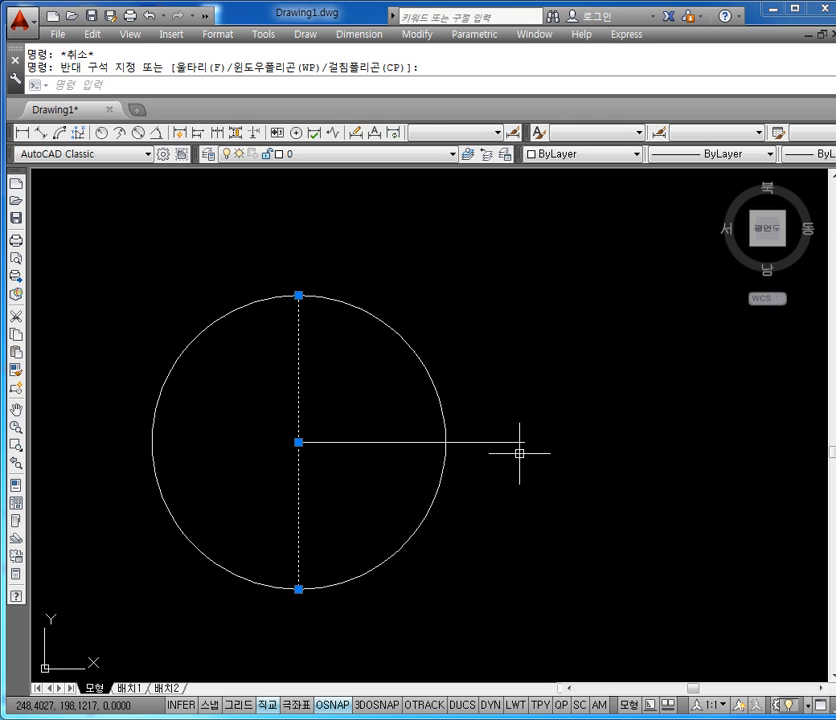
pyautogui.press('Escape')
pyautogui.write('o')
pyautogui.press('Return')
pyautogui.write('55')
pyautogui.press('Return')
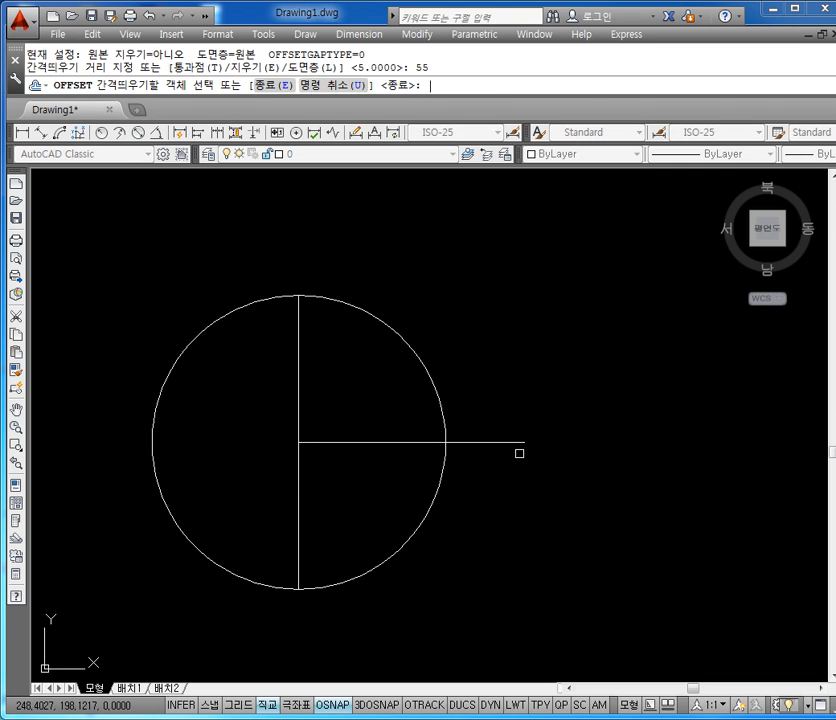
pyautogui.click(297, 381)
pyautogui.click(472, 370)
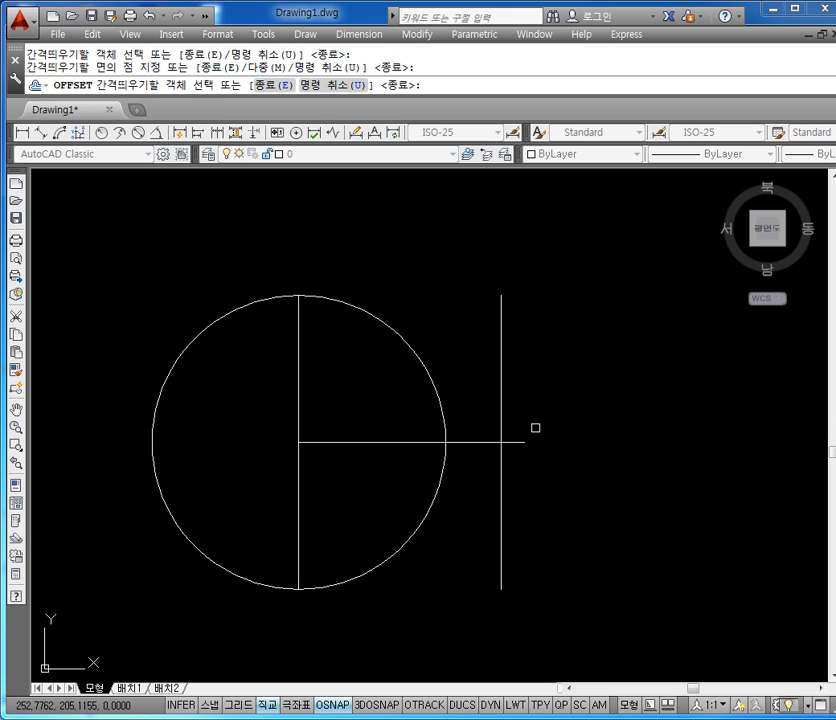
pyautogui.press('Escape')
pyautogui.scroll(6, 498, 467)
pyautogui.scroll(-6, 470, 459)
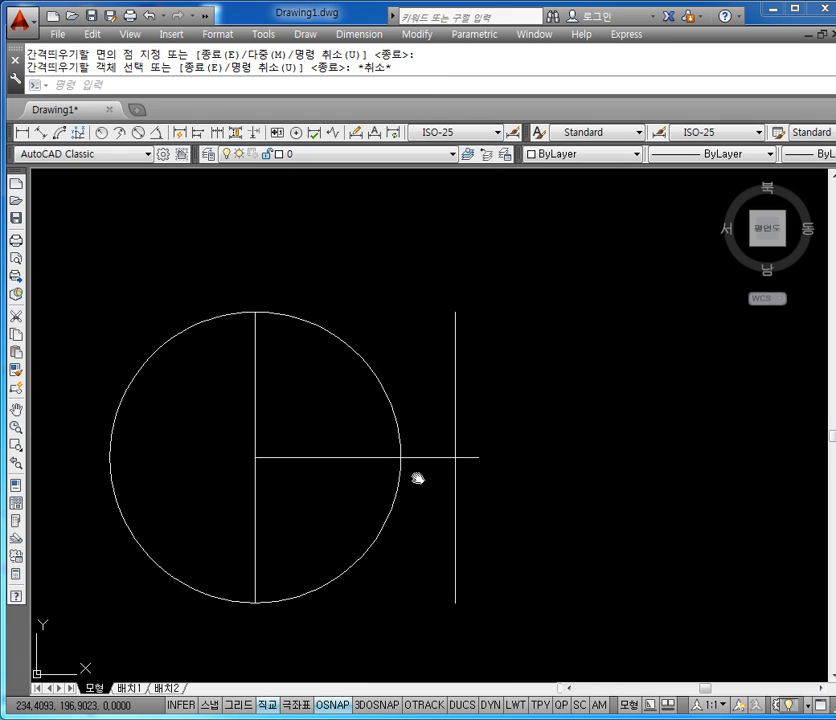
pyautogui.moveTo(418, 479); pyautogui.dragTo(411, 485, button='middle')
pyautogui.press('Escape')
pyautogui.click(435, 437)
pyautogui.click(414, 485)
pyautogui.scroll(4, 439, 465)
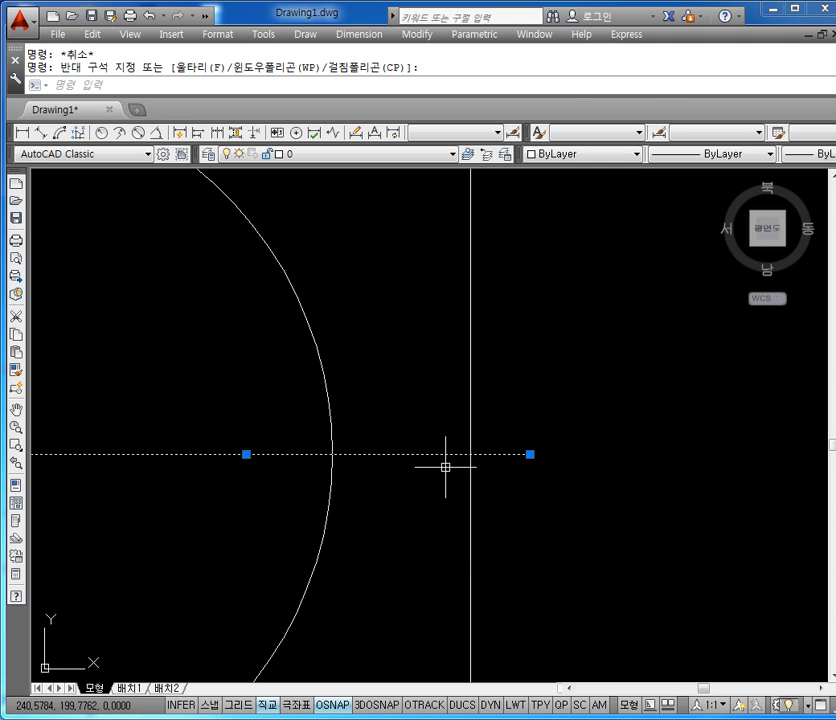
pyautogui.press('Escape')
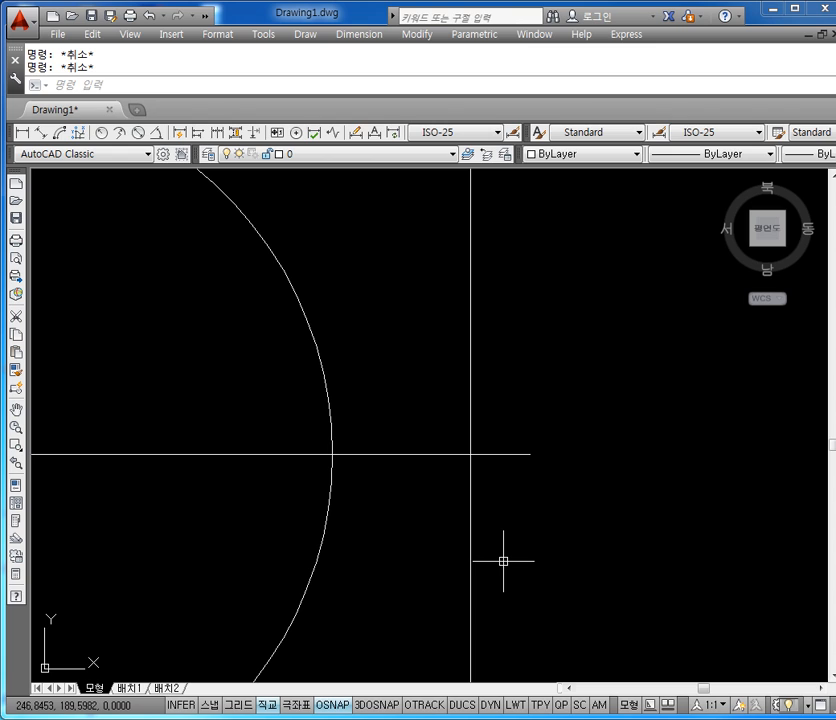
# - Offset the horizontal centre line by 5, once above and once below
pyautogui.write('o')
pyautogui.press('Return')
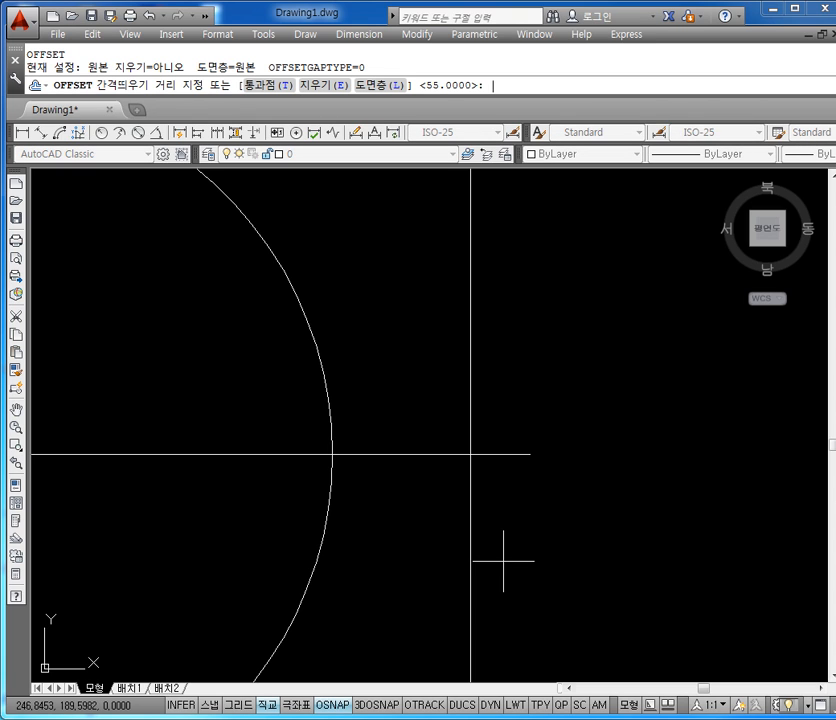
pyautogui.press('Return')
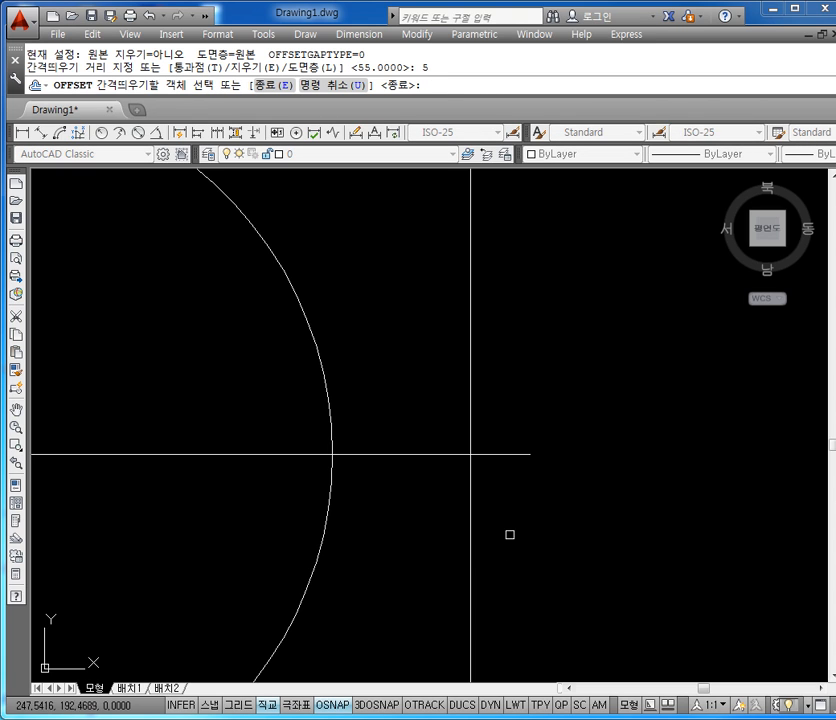
pyautogui.click(378, 460)
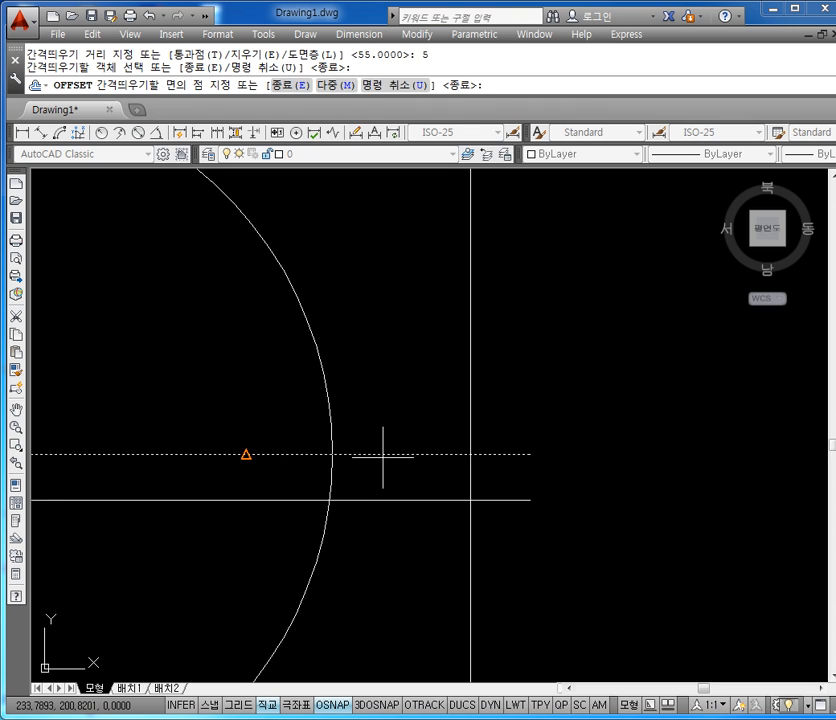
pyautogui.click(401, 440)
pyautogui.click(401, 455)
pyautogui.click(474, 519)
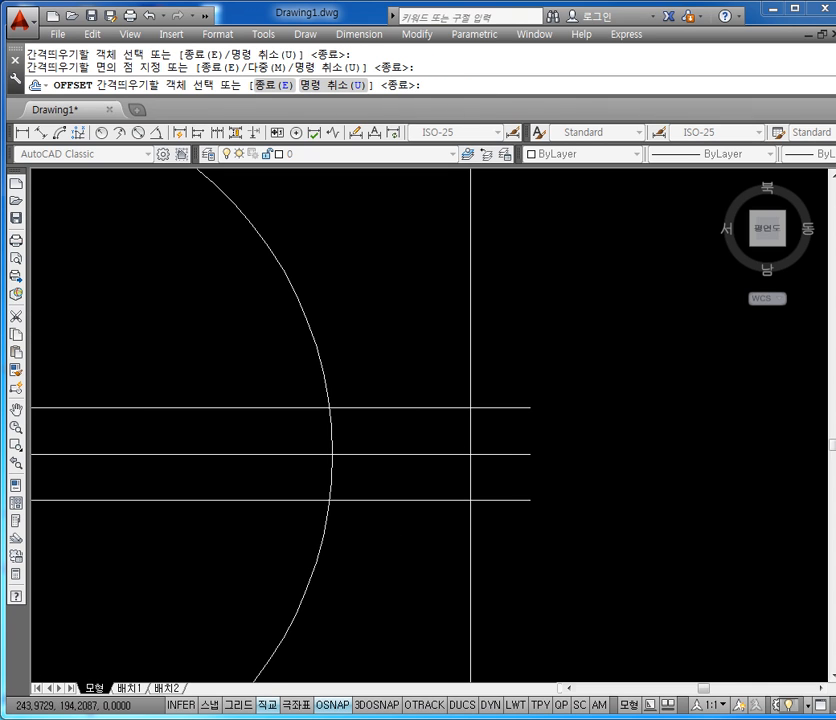
pyautogui.scroll(-1, 476, 519)
pyautogui.press('Escape')
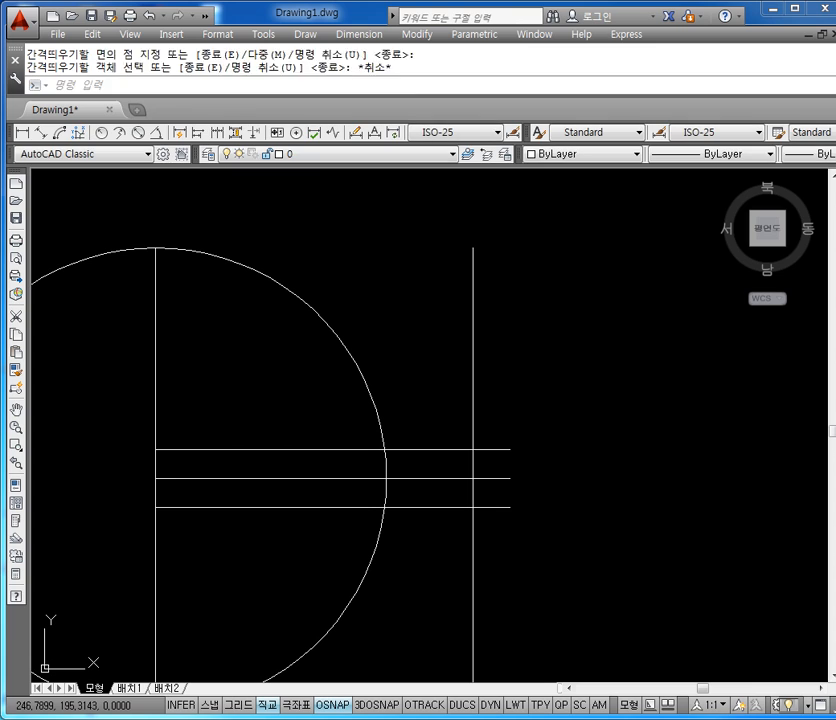
pyautogui.press('Escape')
pyautogui.press('Escape')
# - Offset the horizontal centre line by 15, once above and once below
pyautogui.write('o')
pyautogui.press('Return')
pyautogui.write('15')
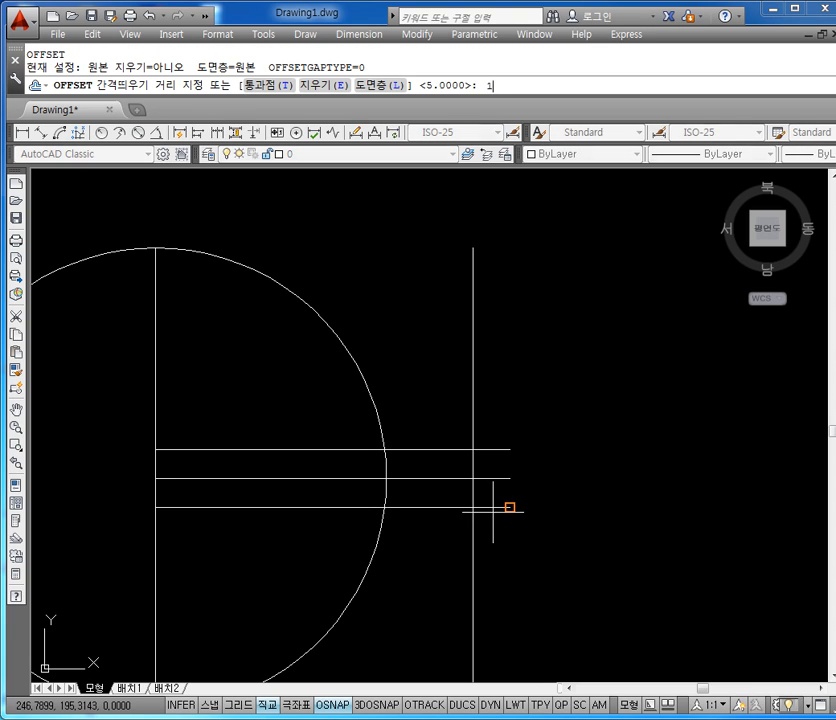
pyautogui.press('Return')
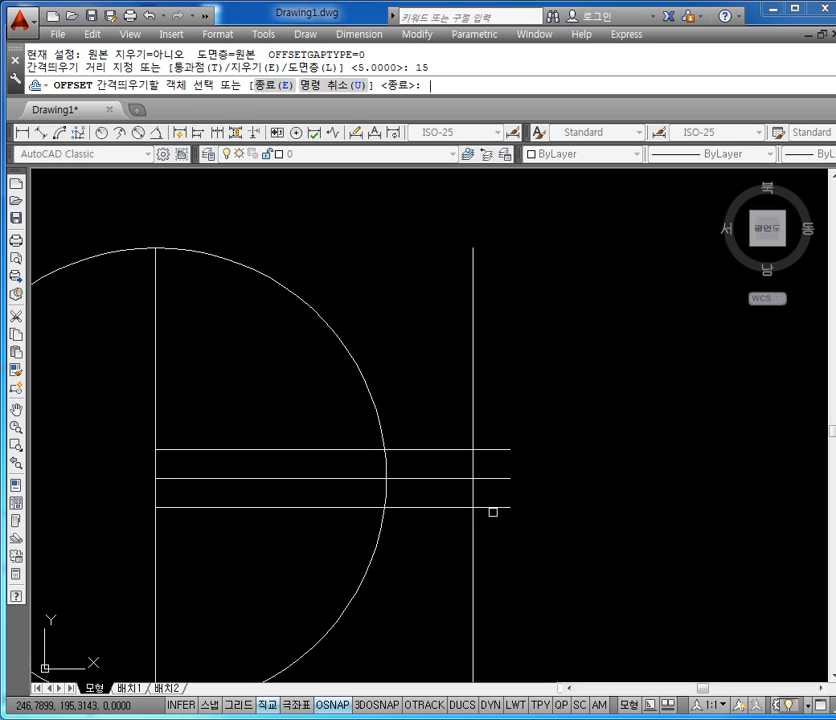
pyautogui.click(433, 479)
pyautogui.click(421, 392)
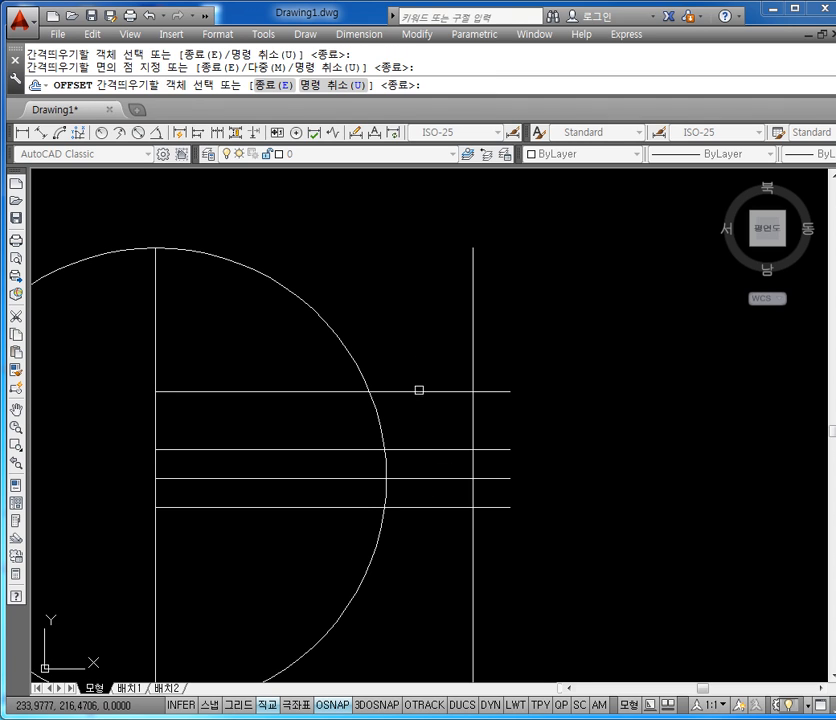
pyautogui.click(424, 507)
pyautogui.click(424, 552)
pyautogui.press('Escape')
pyautogui.press('Escape')
pyautogui.press('Escape')
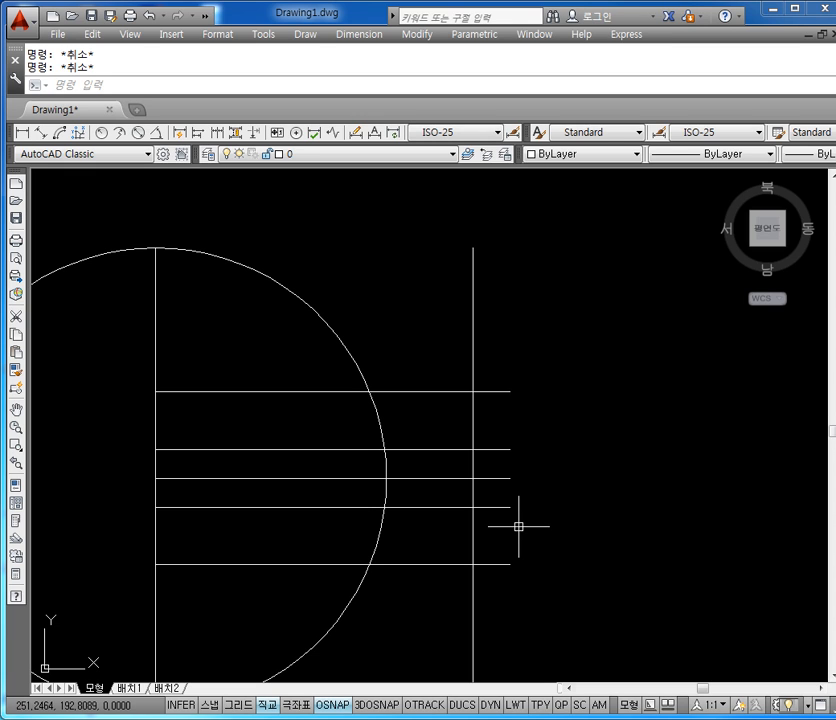
# - Draw a circle of radius 1 where the outer vertical line crosses the horizontal line 5 above centre
pyautogui.scroll(2, 453, 491)
pyautogui.scroll(-2, 453, 491)
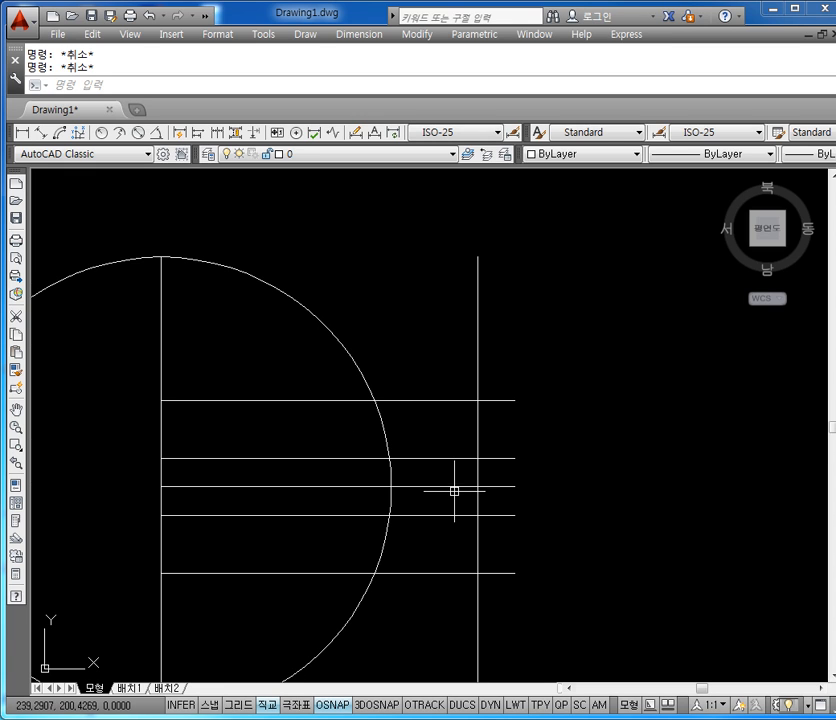
pyautogui.scroll(2, 496, 443)
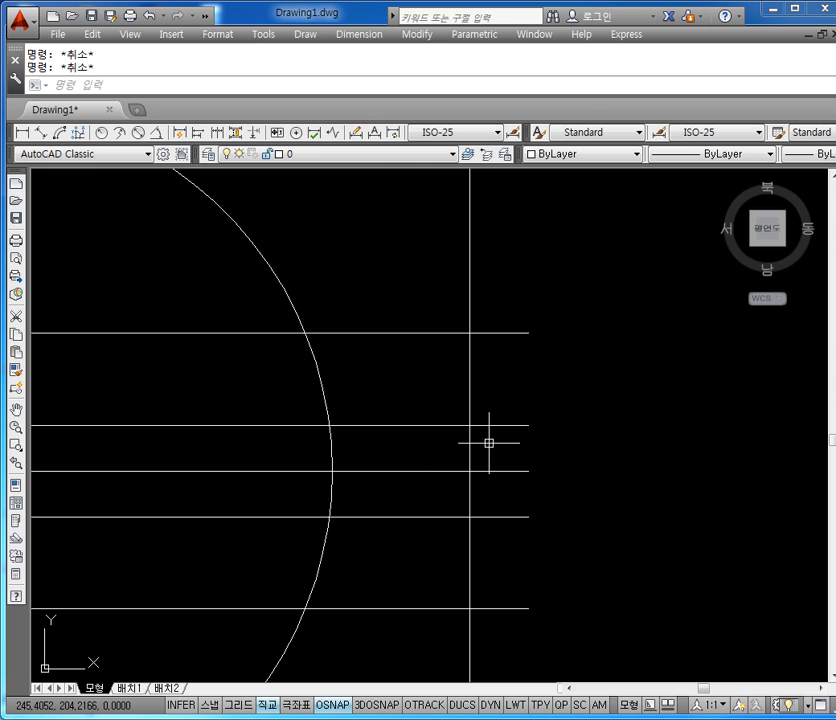
pyautogui.write('c')
pyautogui.press('Return')
pyautogui.click(470, 425)
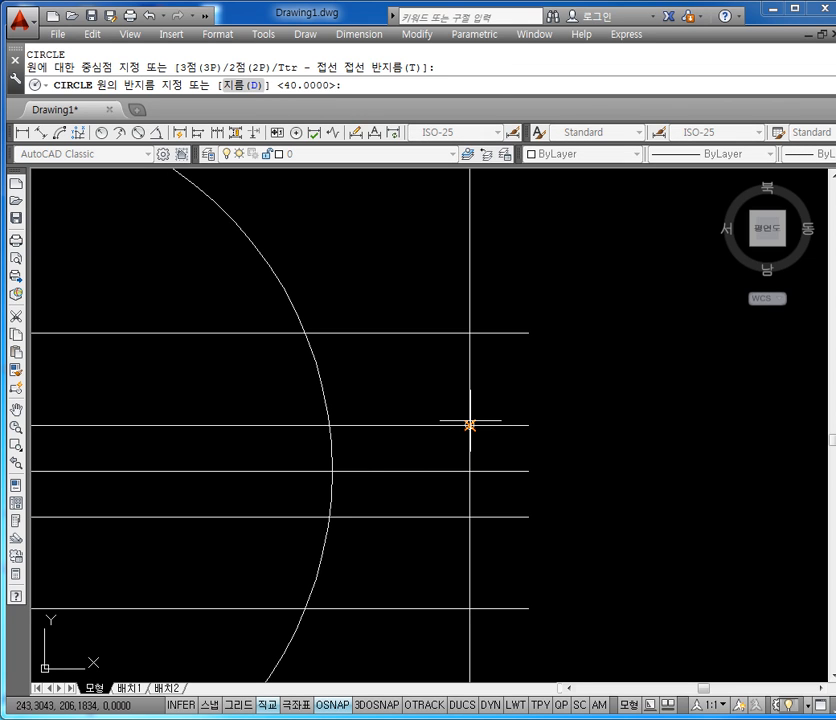
pyautogui.write('1')
pyautogui.press('Return')
pyautogui.press('Escape')
pyautogui.press('Escape')
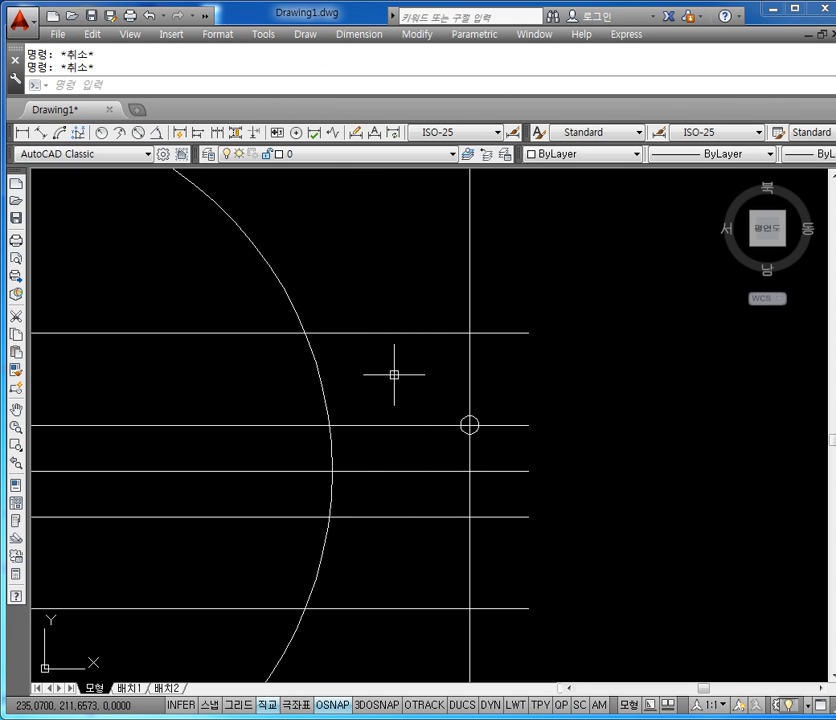
# - Draw a circle of radius 1 where the large circle's right side meets the horizontal line 15 above centre
pyautogui.write('c')
pyautogui.press('Return')
pyautogui.click(305, 332)
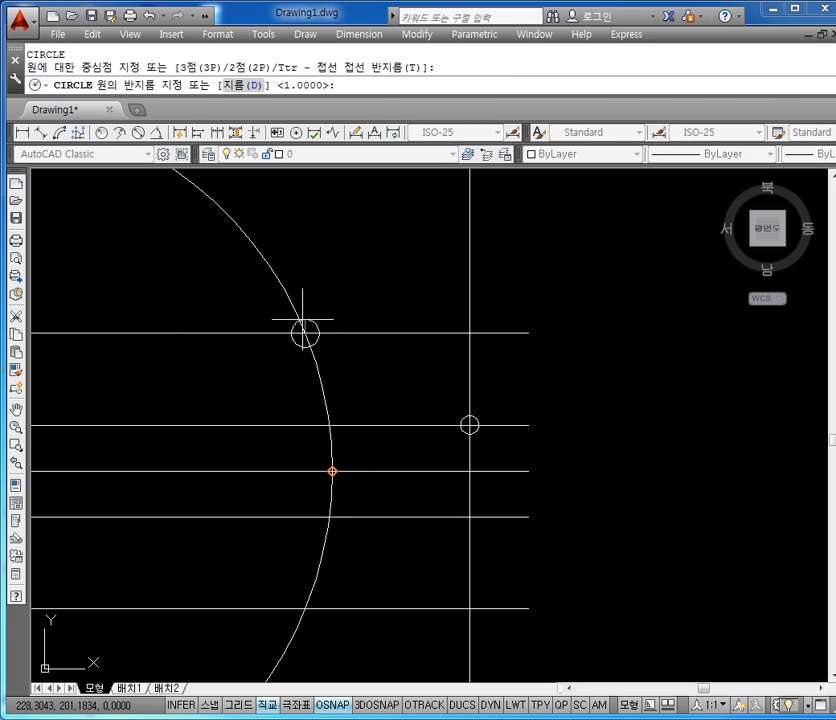
pyautogui.write('1')
pyautogui.press('Return')
pyautogui.press('Escape')
# - Draw a circle of radius 1 where the outer vertical line crosses the horizontal line 5 below centre
pyautogui.scroll(-4, 403, 422)
pyautogui.scroll(2, 373, 438)
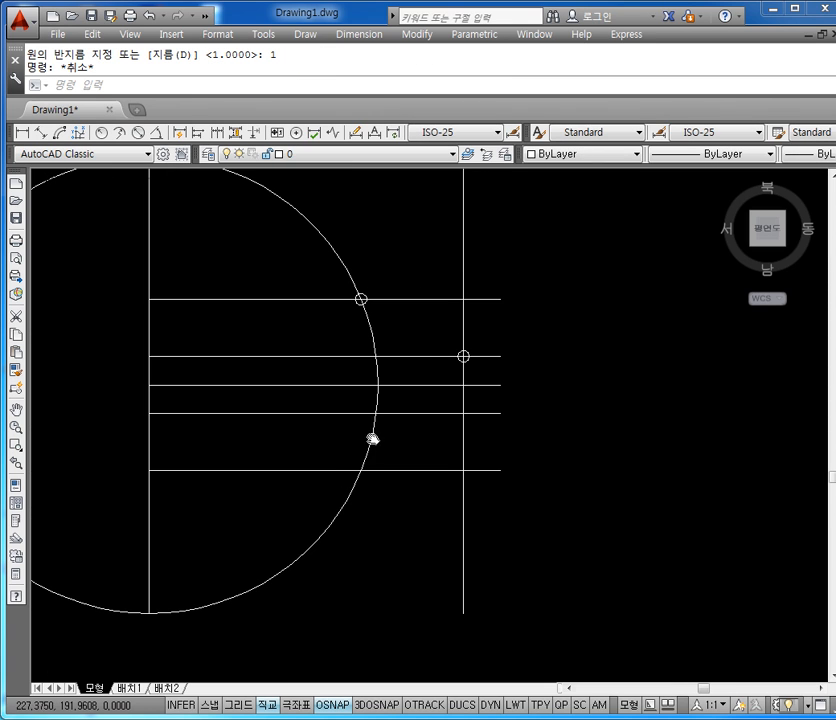
pyautogui.press('Escape')
pyautogui.press('Return')
pyautogui.click(463, 413)
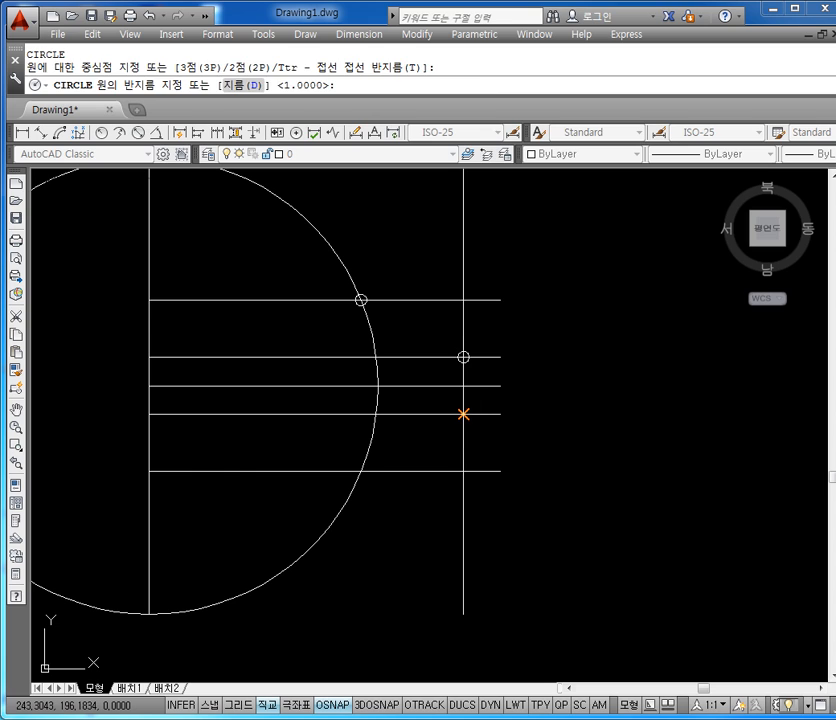
pyautogui.write('1')
pyautogui.press('Return')
pyautogui.press('Escape')
pyautogui.press('Escape')
pyautogui.press('Return')
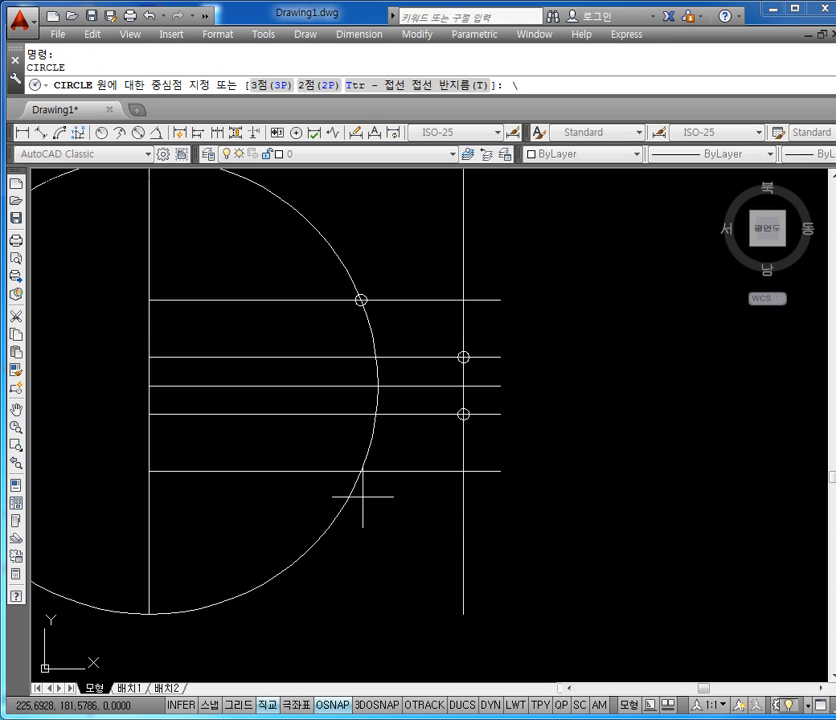
pyautogui.write('1')
pyautogui.press('Return')
pyautogui.press('Escape')
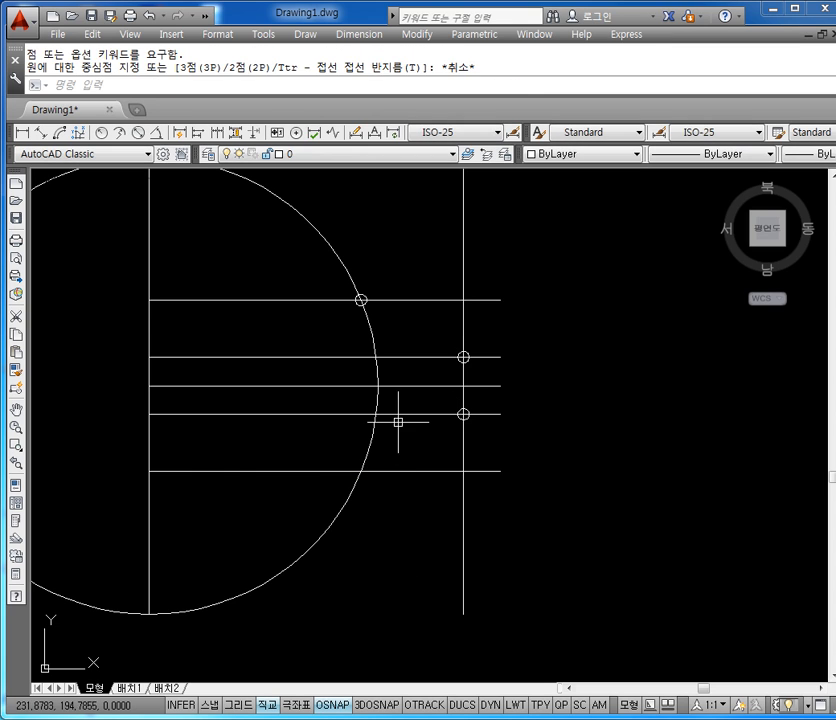
pyautogui.press('Escape')
pyautogui.press('Escape')
# - Draw a circle of radius 1 where the large circle's right side meets the horizontal line 15 below centre
pyautogui.write('c')
pyautogui.press('Return')
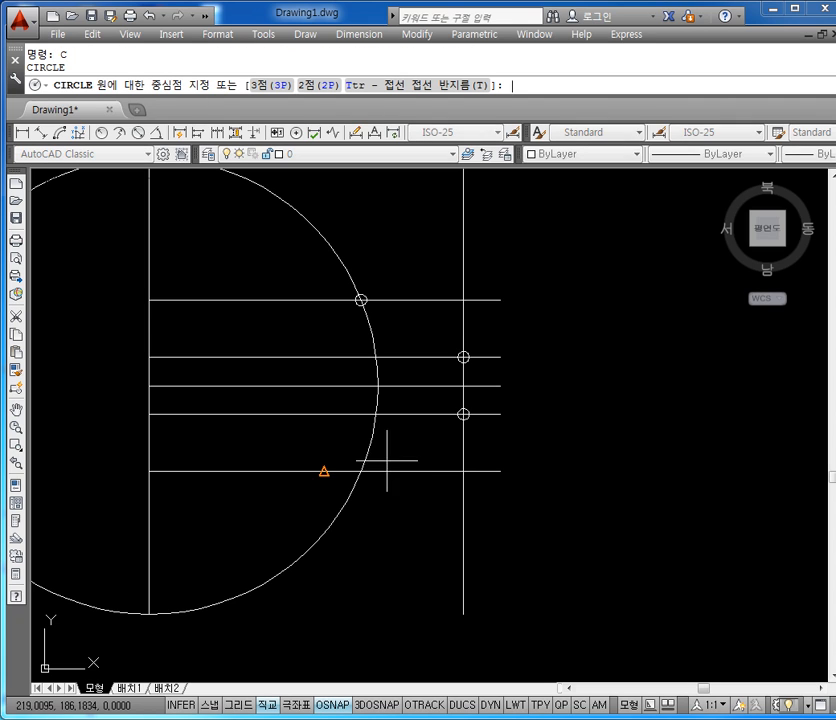
pyautogui.click(367, 463)
pyautogui.write('1')
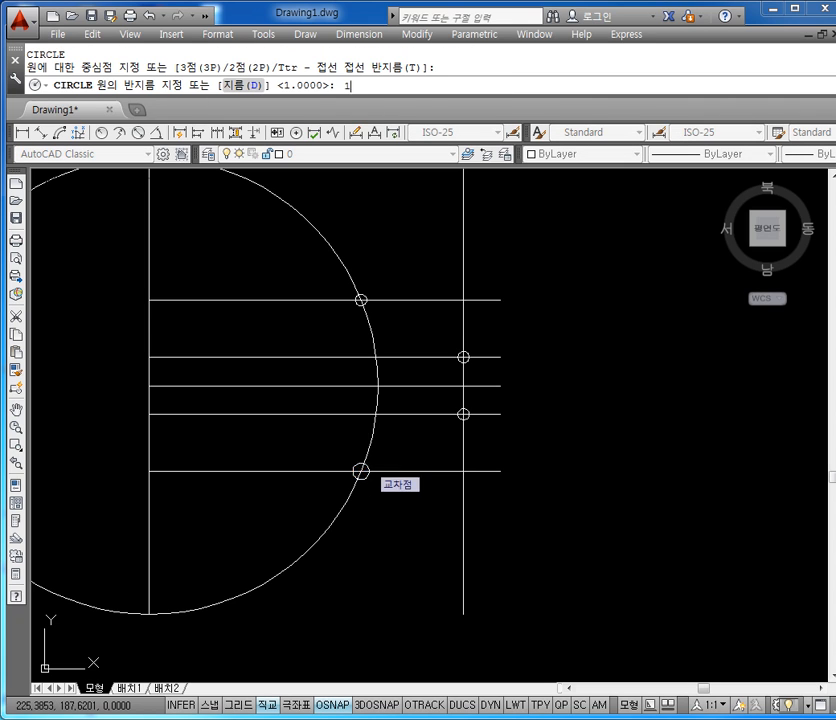
pyautogui.press('Return')
pyautogui.press('Escape')
pyautogui.press('Escape')
pyautogui.scroll(2, 396, 348)
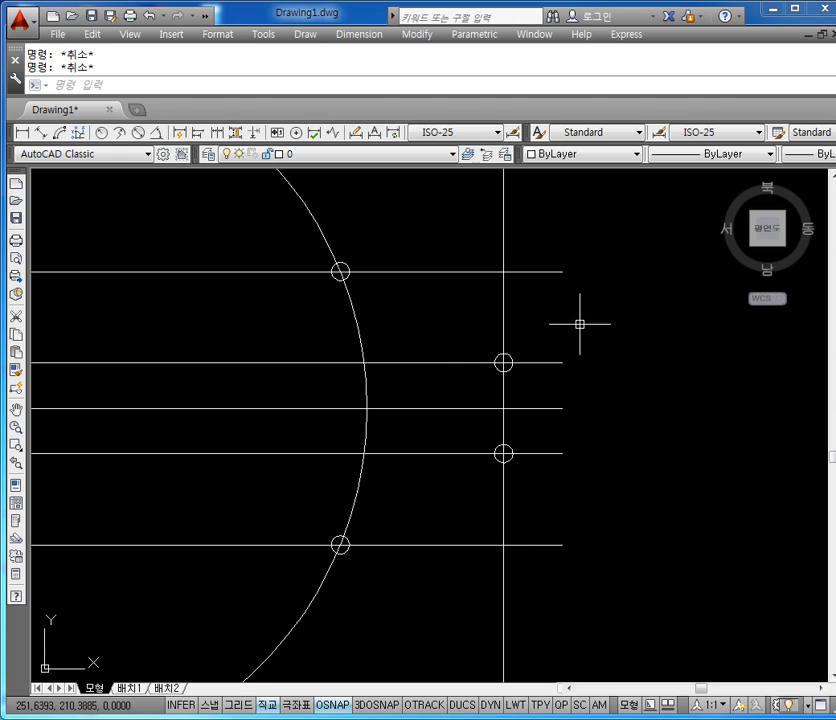
# - Draw a radius-35 arc from the centre of the upper small circle on the vertical line to the upper small circle on the large circle
pyautogui.moveTo(580, 325); pyautogui.dragTo(554, 352, button='middle')
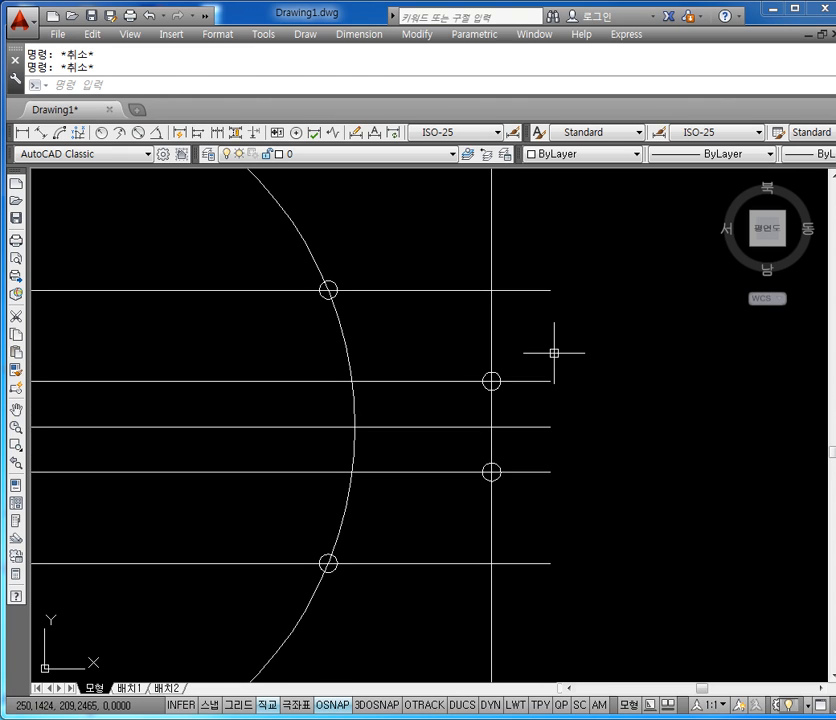
pyautogui.write('a')
pyautogui.press('Return')
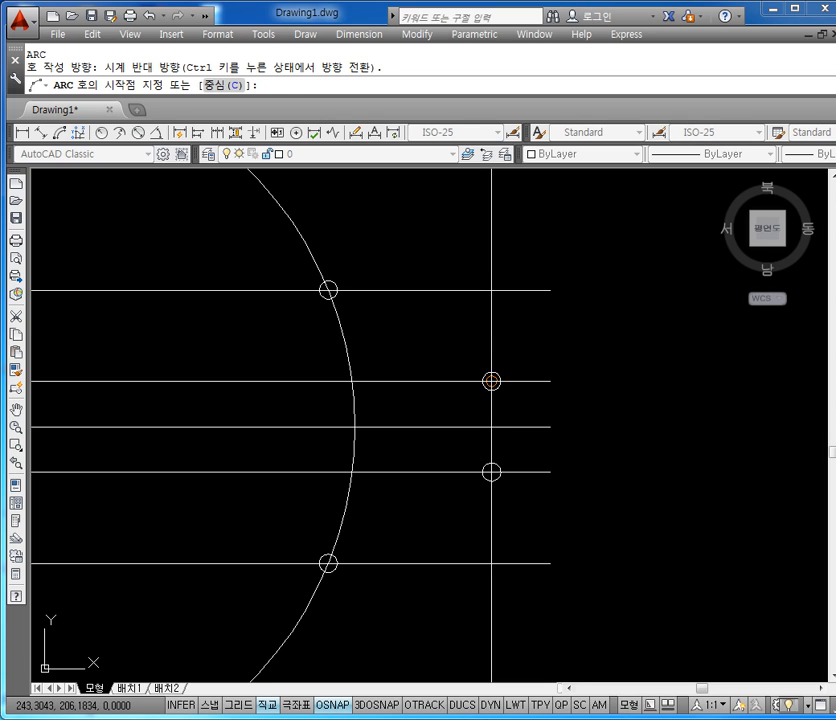
pyautogui.click(491, 381)
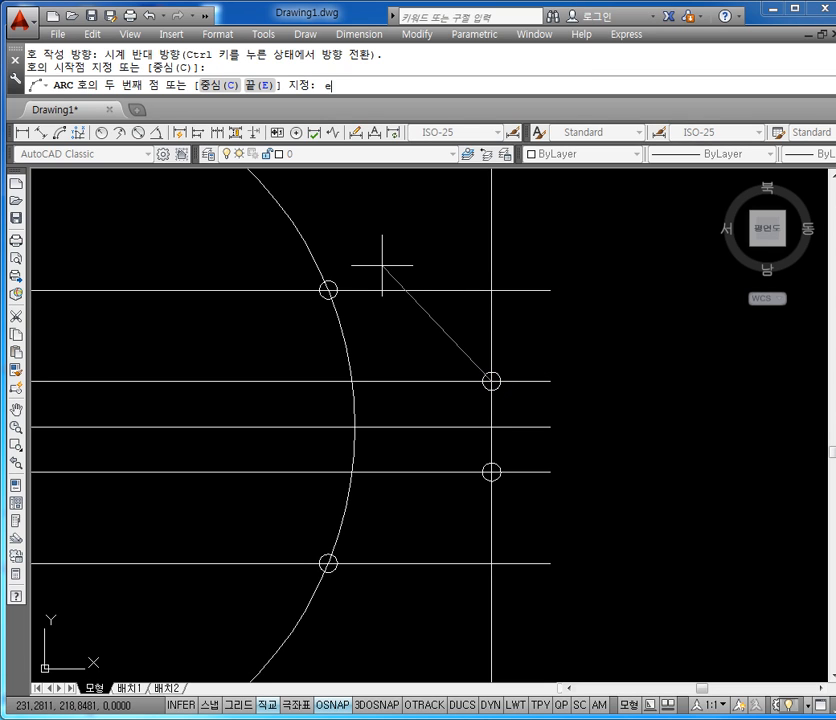
pyautogui.press('Return')
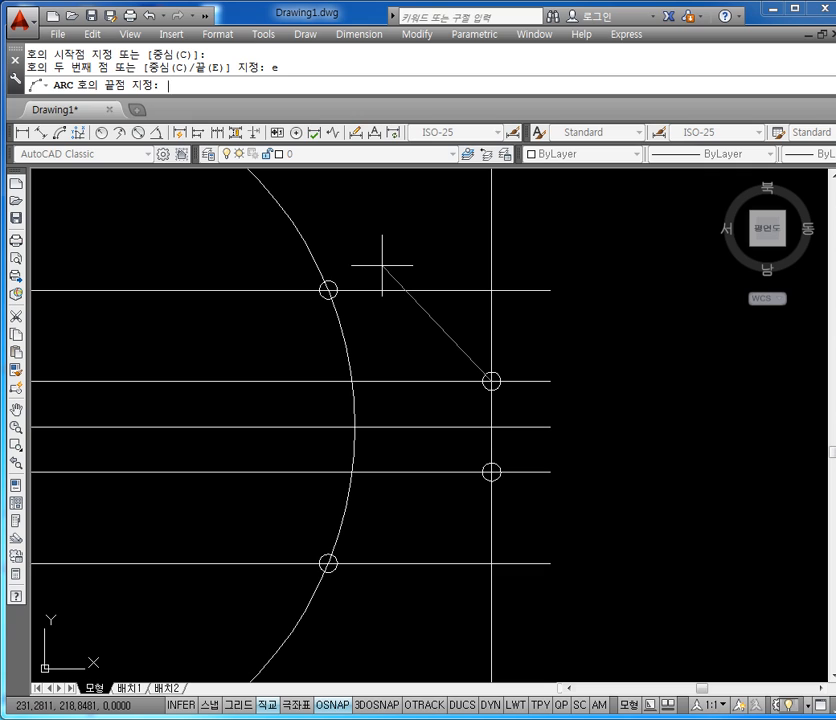
pyautogui.click(328, 290)
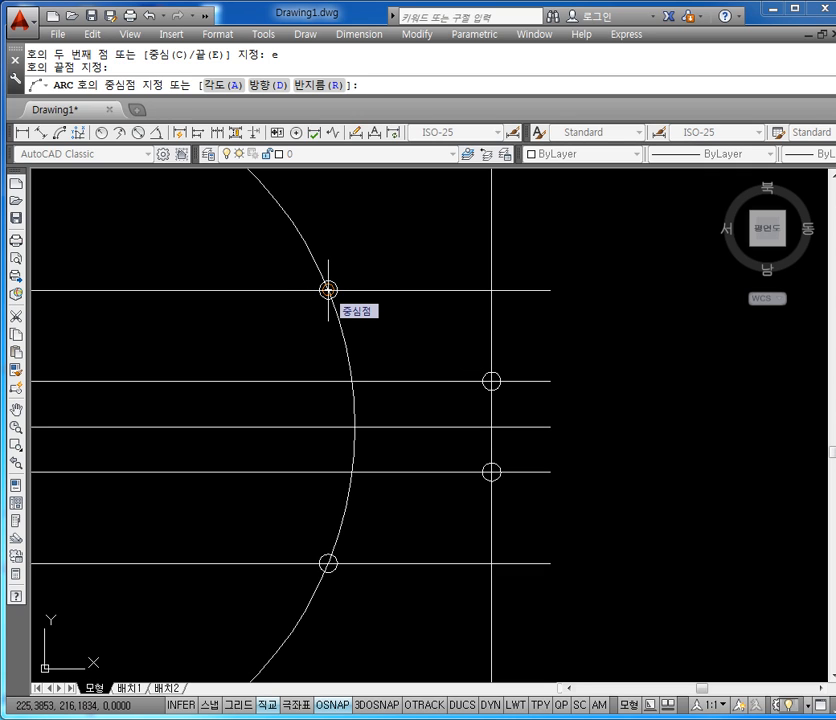
pyautogui.write('r')
pyautogui.press('Return')
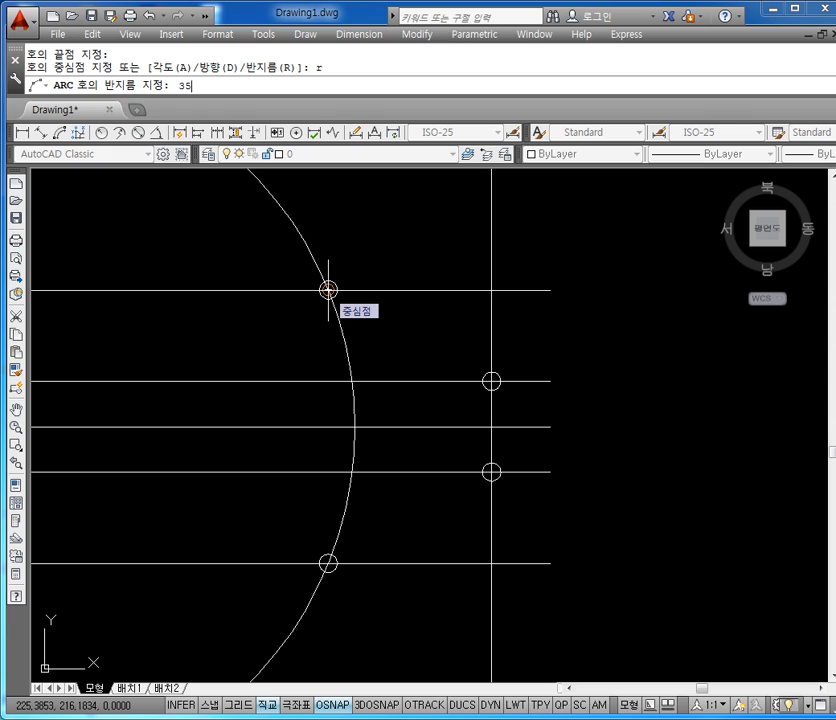
pyautogui.write('35')
pyautogui.press('Return')
pyautogui.press('Escape')
pyautogui.press('Escape')
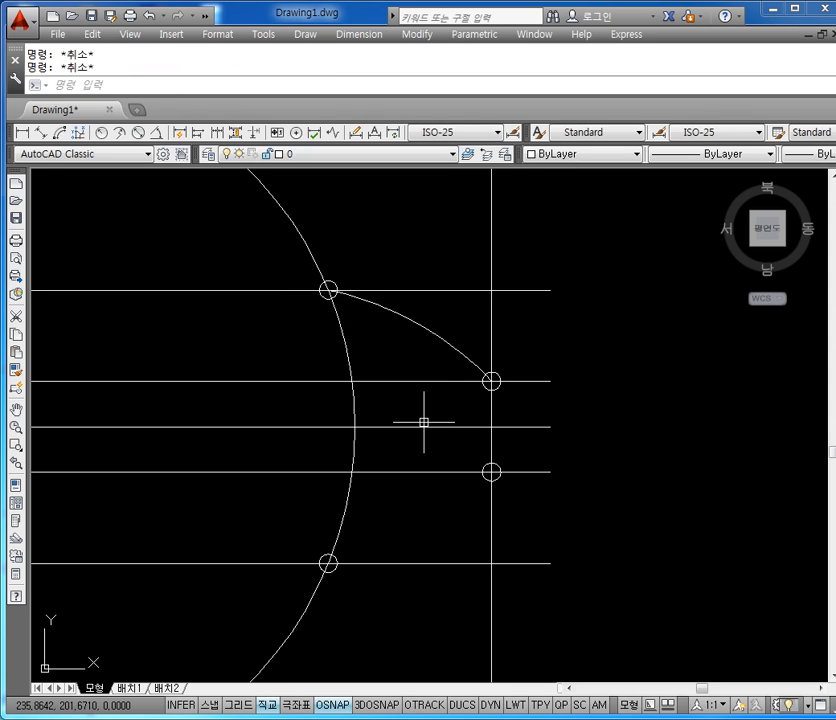
# - Draw a radius-35 arc from the lower small circle on the large circle to the centre of the lower small circle on the vertical line
pyautogui.moveTo(411, 367); pyautogui.dragTo(405, 353, button='middle')
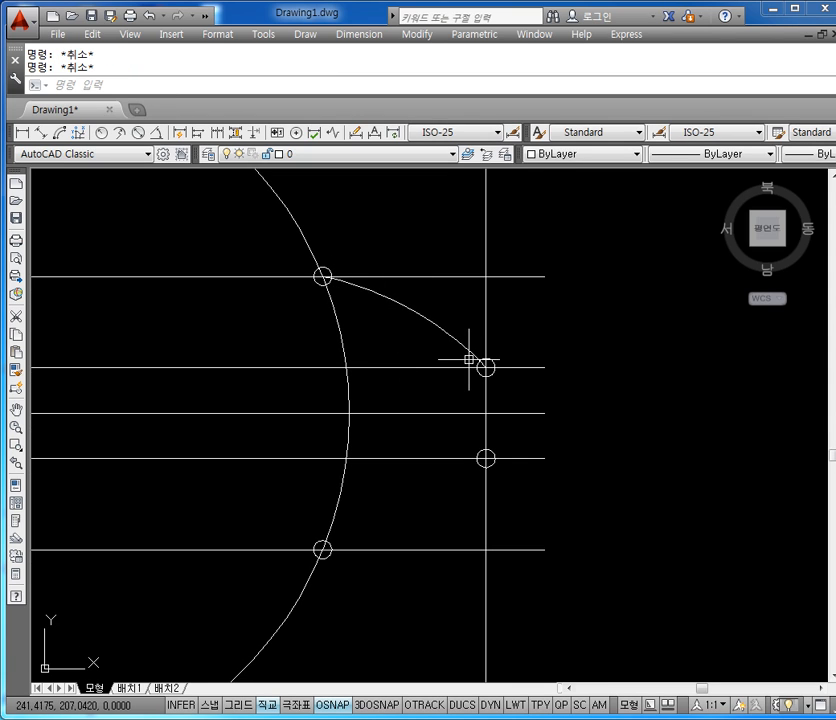
pyautogui.scroll(-2, 468, 400)
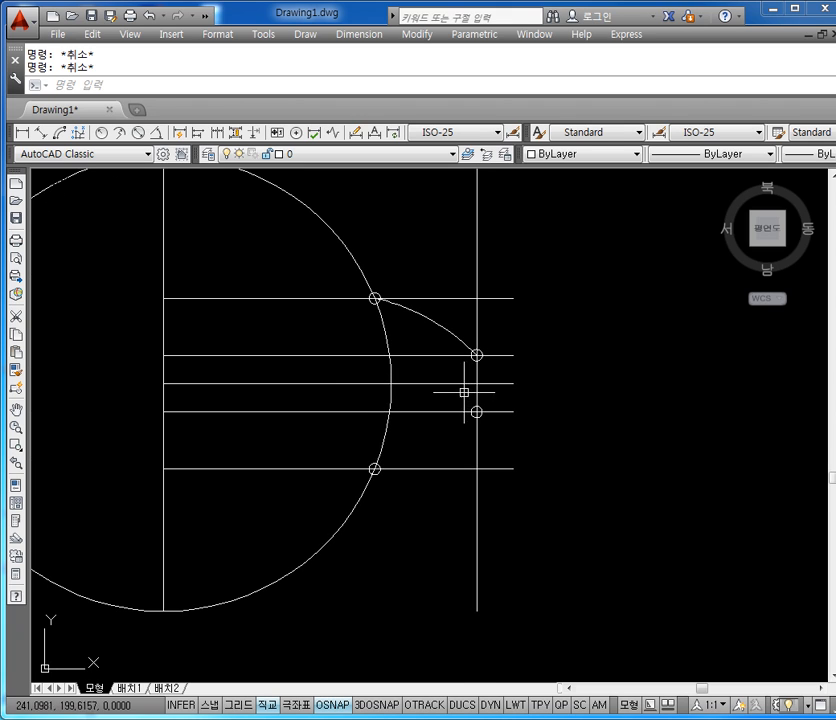
pyautogui.scroll(2, 458, 395)
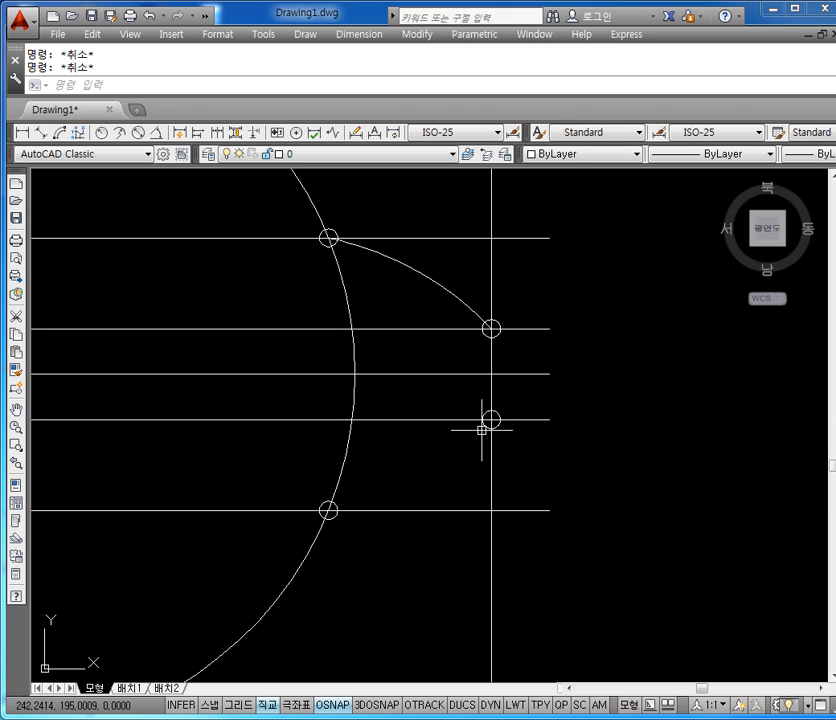
pyautogui.write('a')
pyautogui.press('Return')
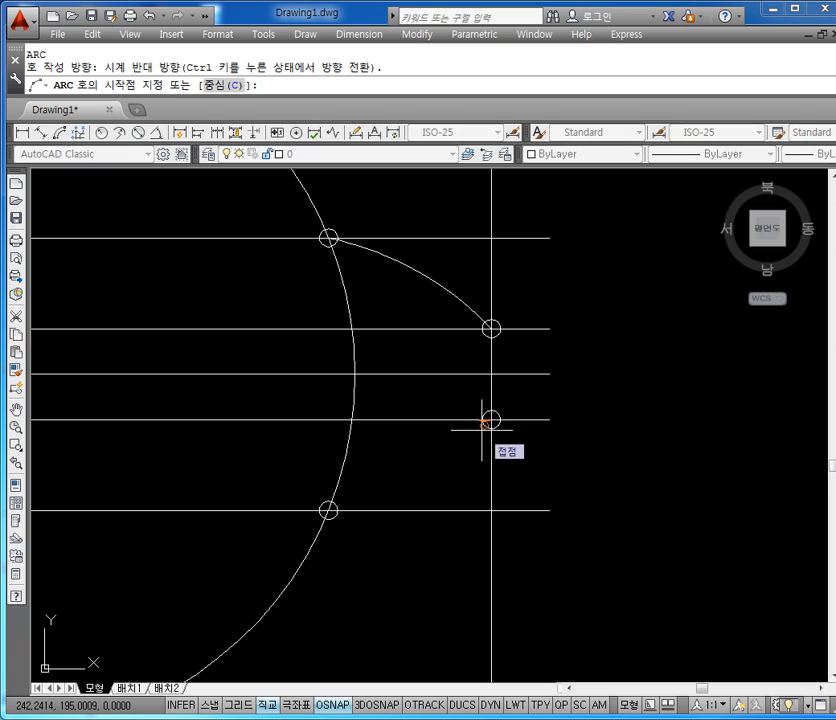
pyautogui.click(328, 510)
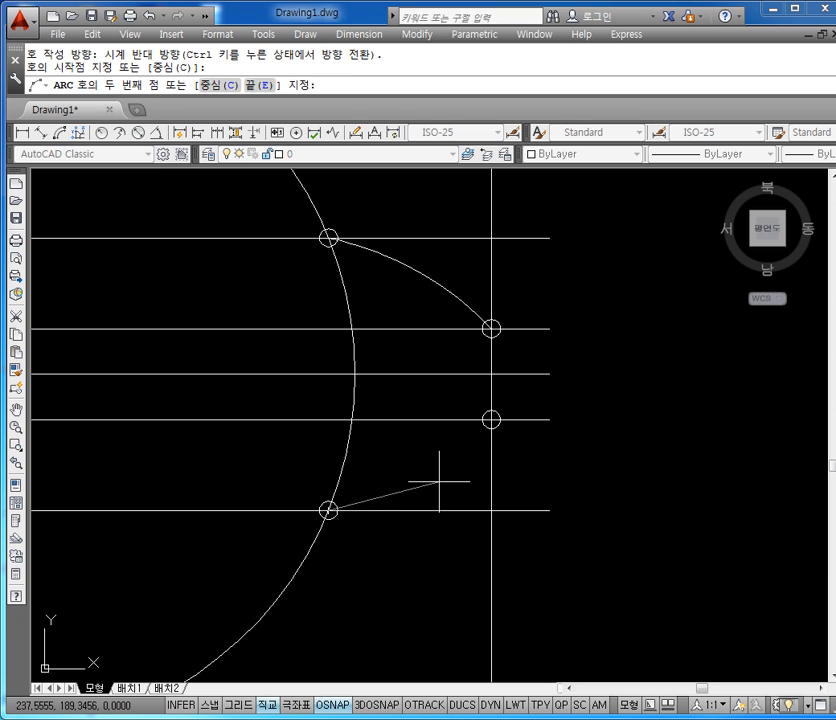
pyautogui.write('e')
pyautogui.press('Return')
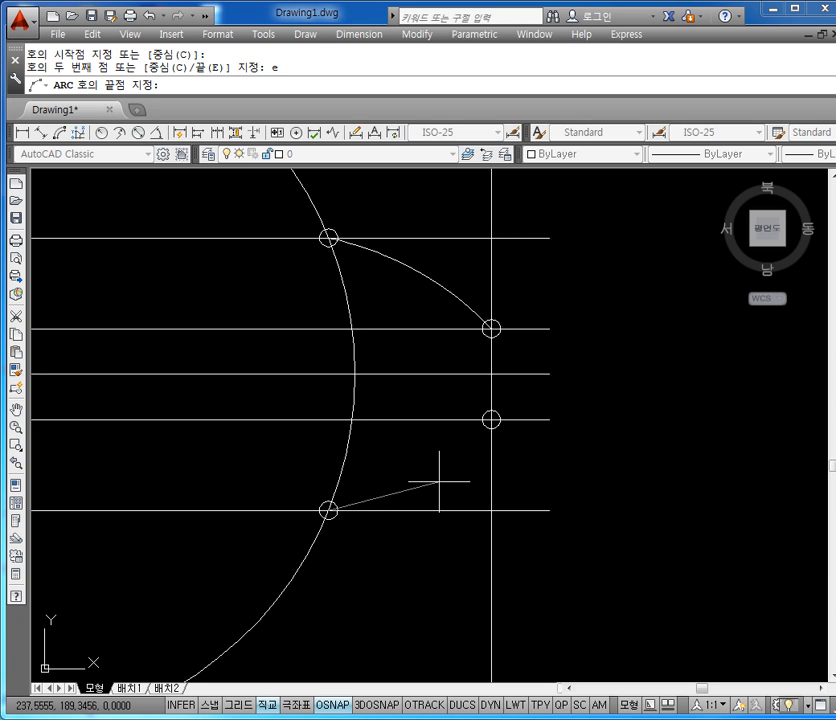
pyautogui.click(491, 419)
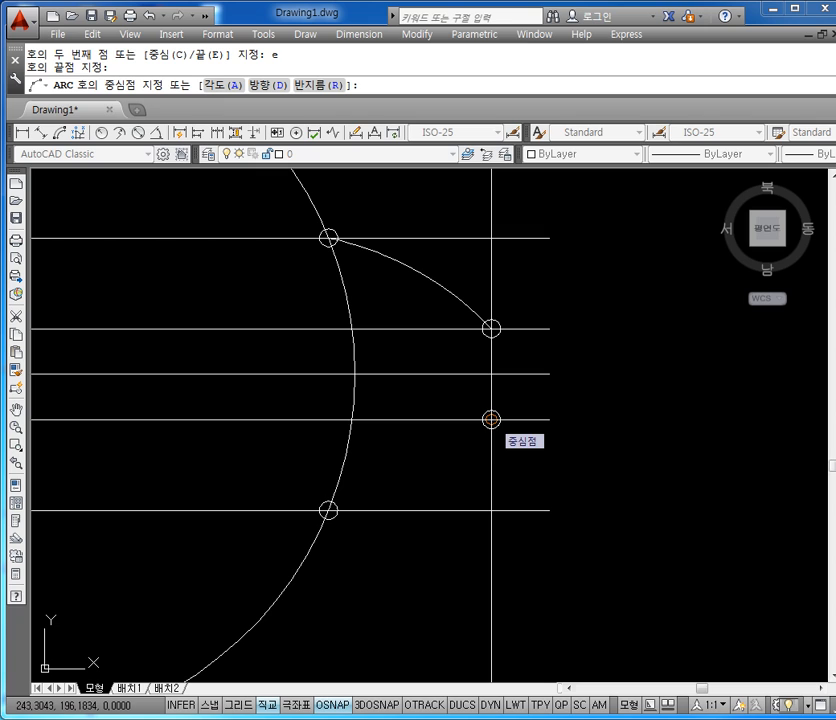
pyautogui.write('r')
pyautogui.press('Return')
pyautogui.write('35')
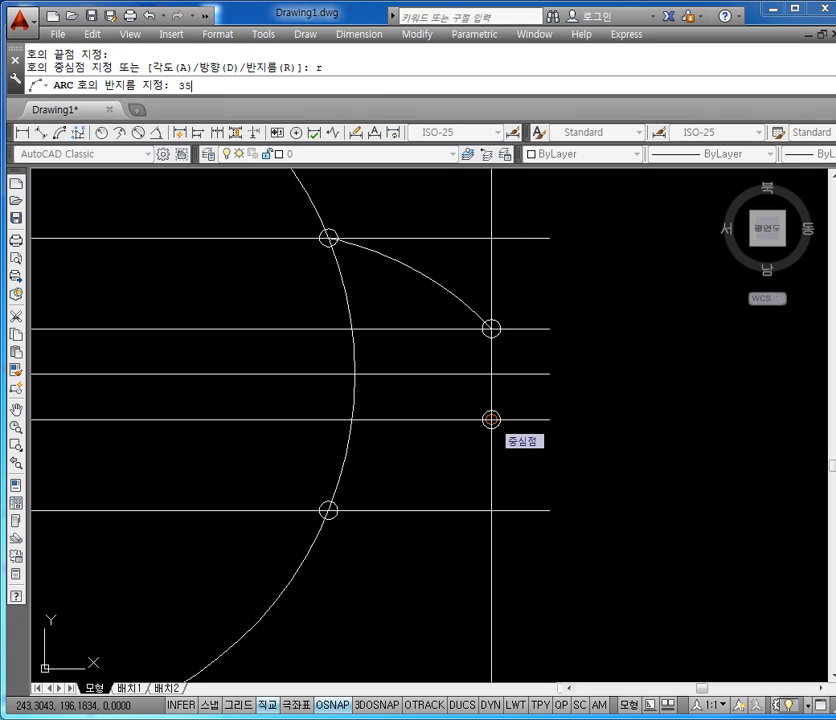
pyautogui.press('Return')
pyautogui.press('Escape')
pyautogui.press('Escape')
# - Trim the outer vertical line above and below its two small circles, and the horizontal lines extending outside the arc-sided tab
pyautogui.scroll(-2, 503, 466)
pyautogui.scroll(-2, 445, 335)
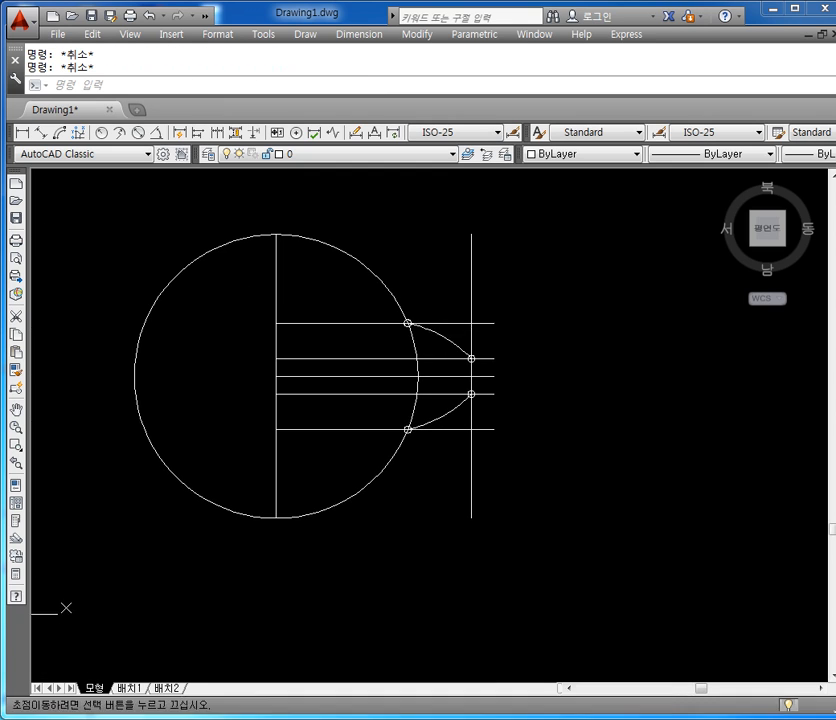
pyautogui.scroll(2, 462, 350)
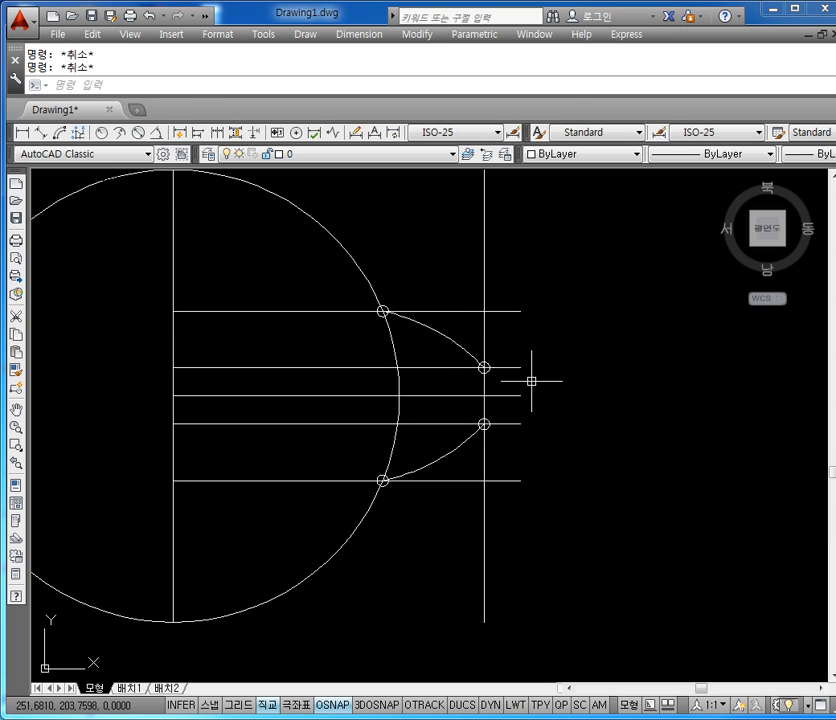
pyautogui.press('Return')
pyautogui.press('Return')
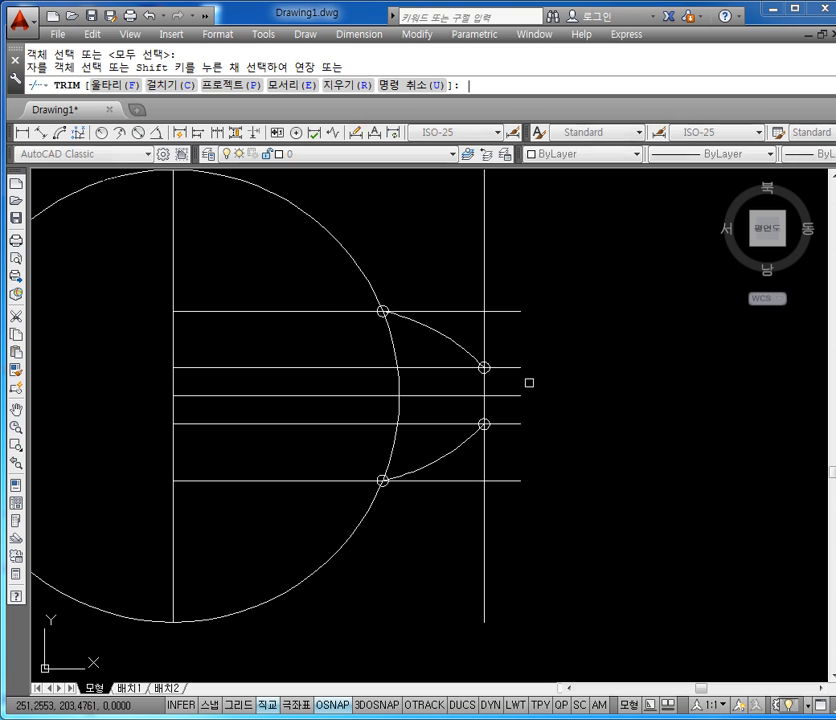
pyautogui.click(512, 260)
pyautogui.click(473, 314)
pyautogui.click(554, 328)
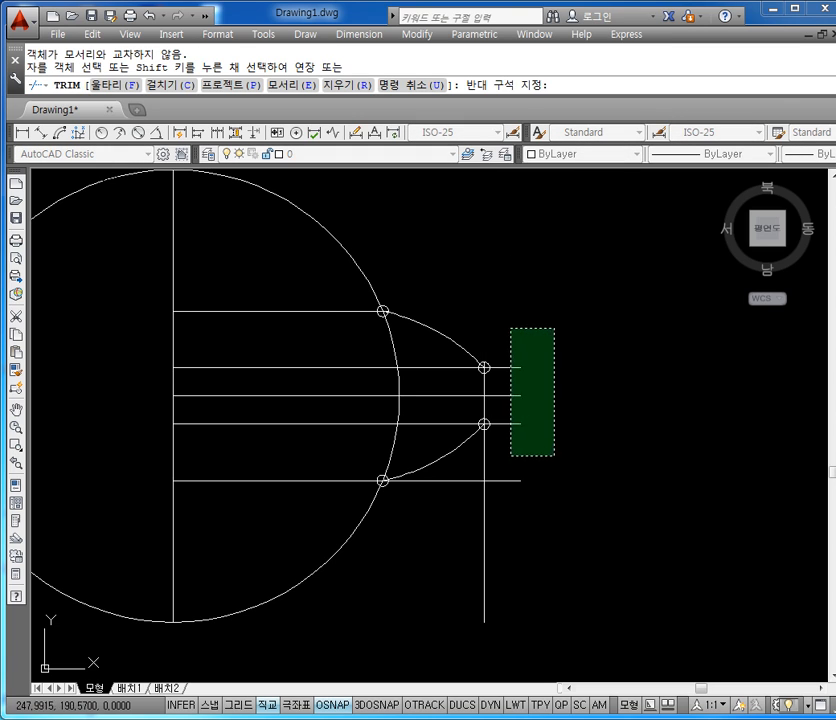
pyautogui.click(509, 457)
pyautogui.click(543, 457)
pyautogui.click(430, 538)
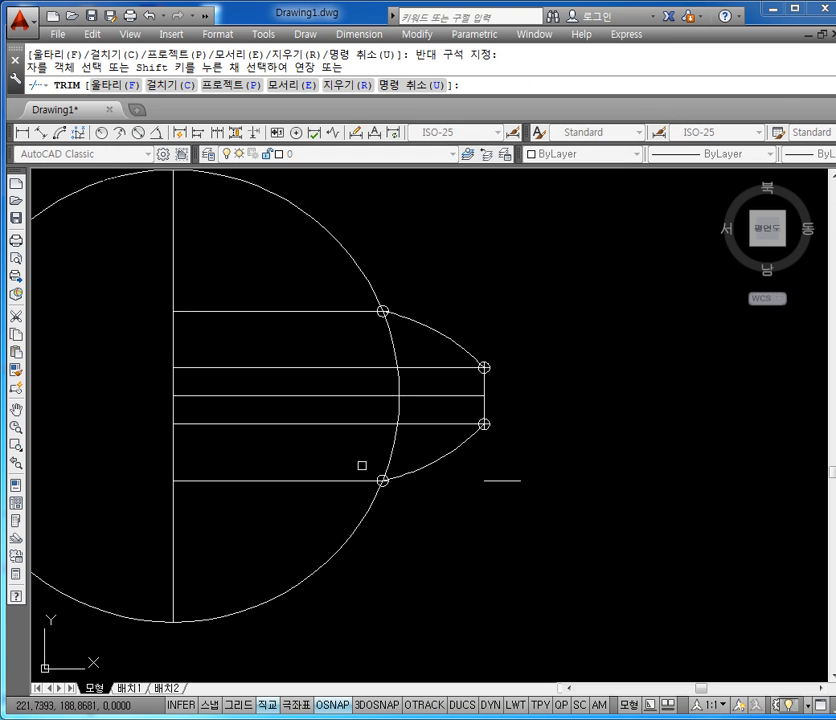
# - Trim away the horizontal construction lines inside the large circle
pyautogui.click(336, 283)
pyautogui.click(293, 435)
pyautogui.click(294, 451)
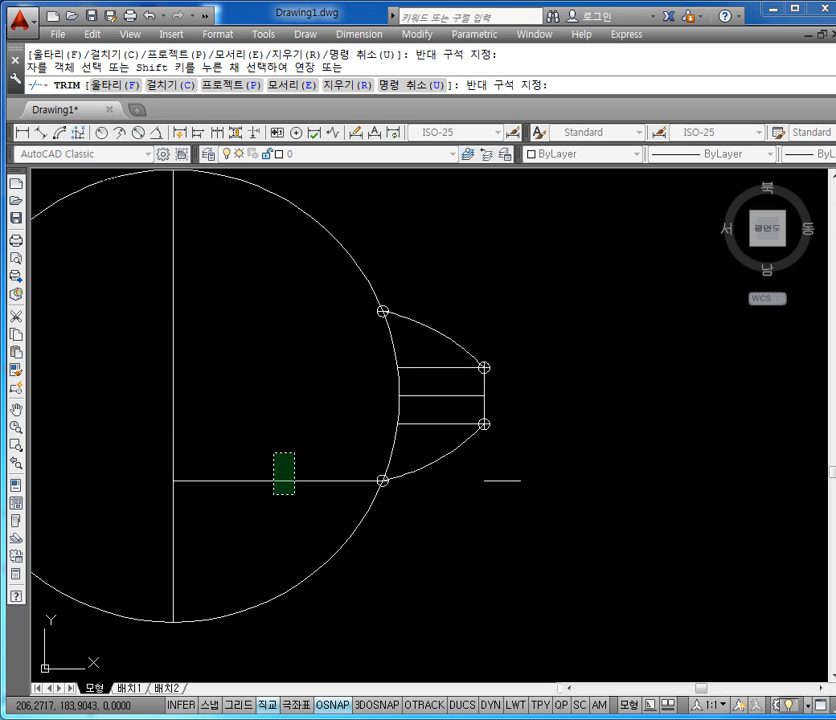
pyautogui.click(271, 492)
pyautogui.press('Escape')
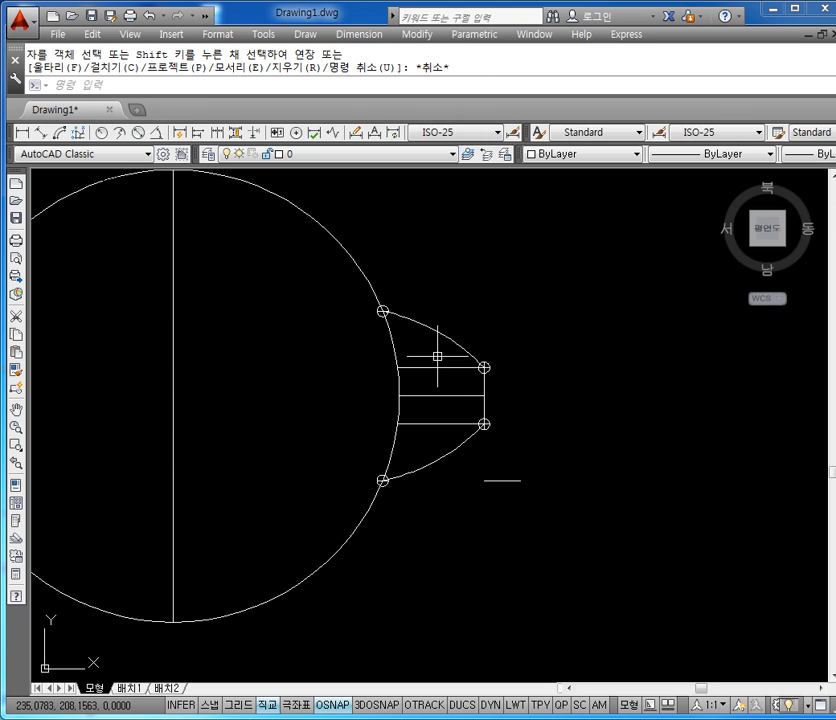
# - Erase the three horizontal segments left between the large circle and the outer vertical line
pyautogui.click(440, 356)
pyautogui.click(420, 428)
pyautogui.press('Delete')
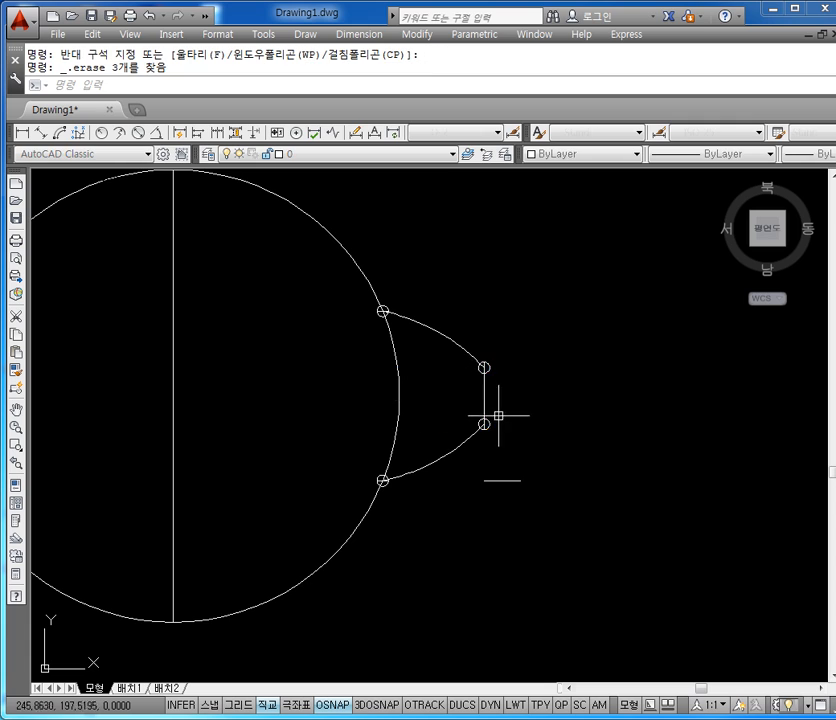
# - Erase both small circles on the outer vertical line and the stray horizontal segment below the tab
pyautogui.scroll(4, 500, 400)
pyautogui.click(470, 346)
pyautogui.press('Delete')
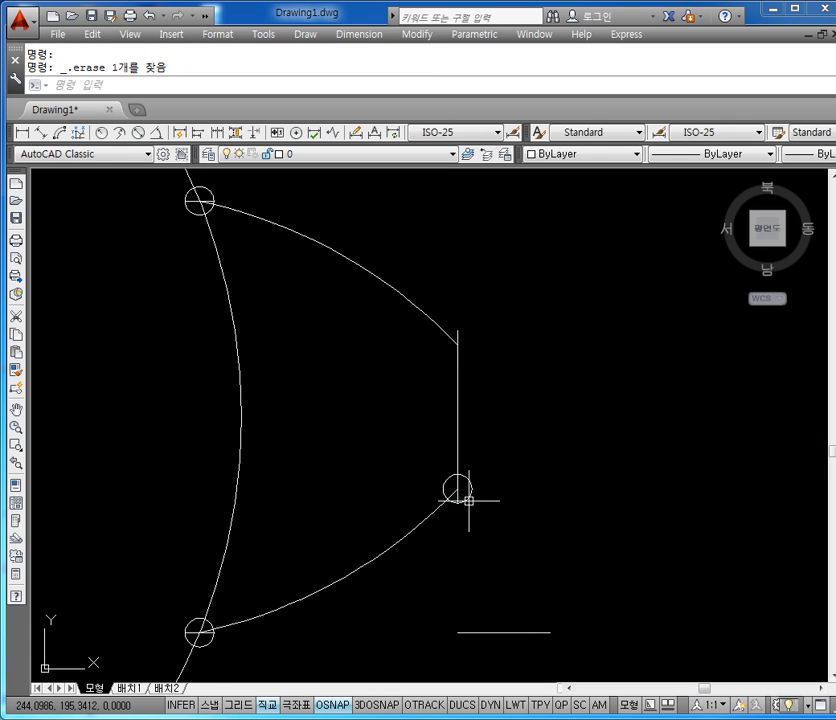
pyautogui.click(468, 500)
pyautogui.press('Delete')
pyautogui.click(553, 592)
pyautogui.click(502, 650)
pyautogui.press('Delete')
# - Erase the two small circles on the large circle and the short horizontal line remnants at the arc ends
pyautogui.click(203, 201)
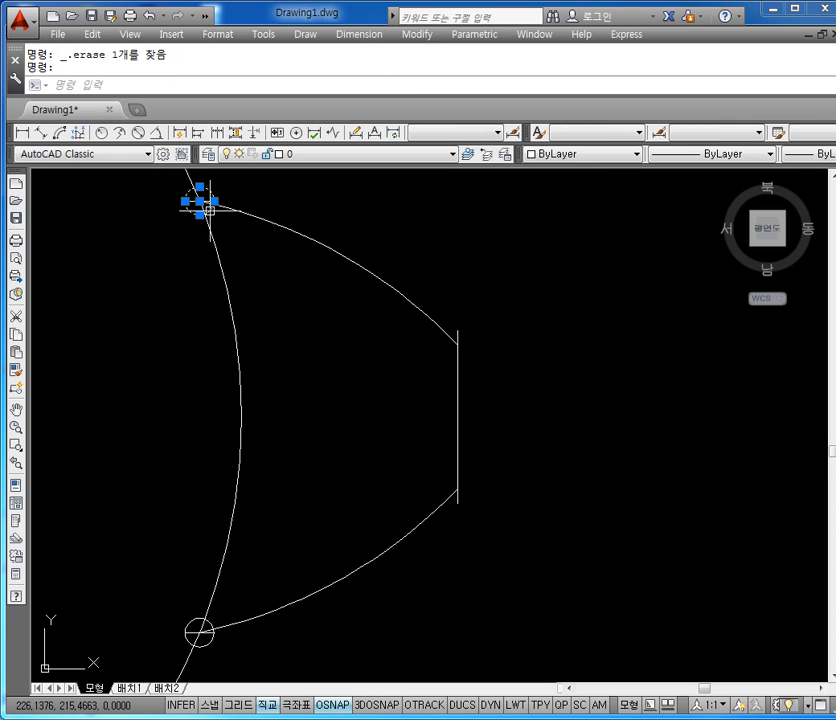
pyautogui.press('Delete')
pyautogui.moveTo(239, 547)
pyautogui.mouseDown(button='middle')
pyautogui.moveTo(261, 498)
pyautogui.moveTo(244, 644)
pyautogui.mouseUp(button='middle')
pyautogui.click(217, 568)
pyautogui.press('Delete')
pyautogui.click(208, 585)
pyautogui.press('Delete')
pyautogui.click(219, 256)
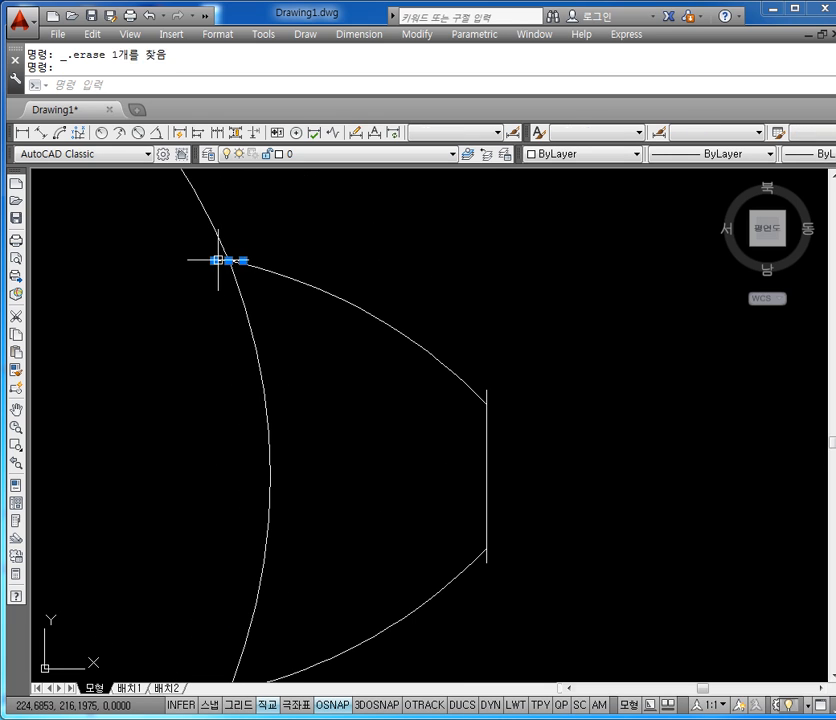
pyautogui.press('Escape')
pyautogui.press('Escape')
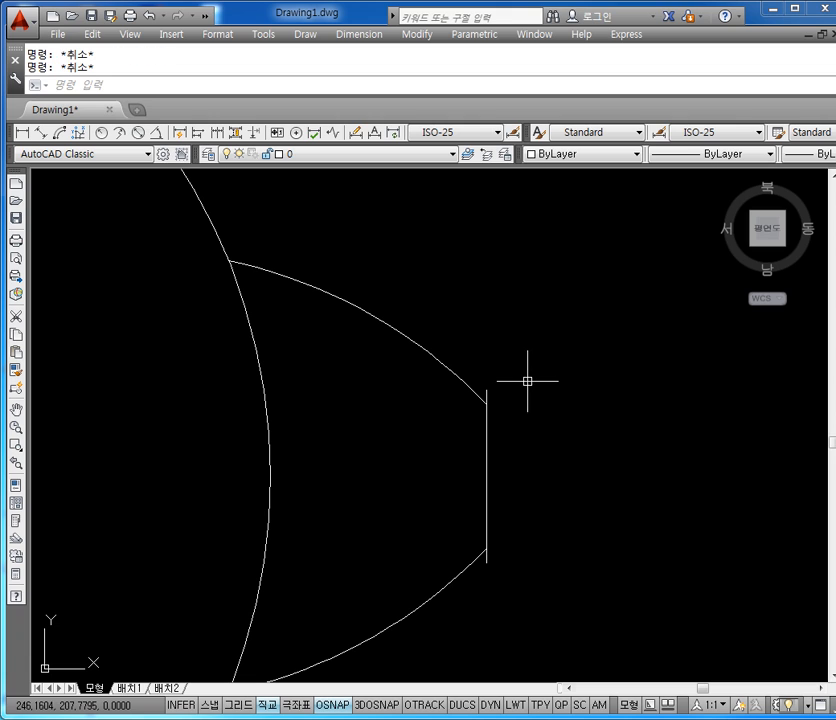
# - Trim the short overhangs of the tab's vertical line beyond the ends of both arcs
pyautogui.write('tr')
pyautogui.press('Return')
pyautogui.press('Return')
pyautogui.click(513, 367)
pyautogui.click(485, 394)
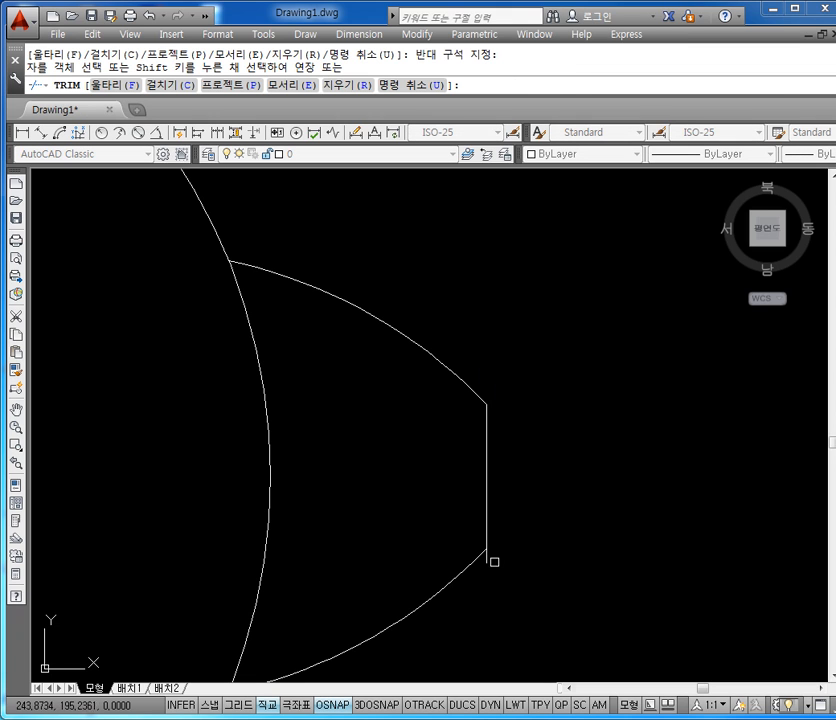
pyautogui.press('Escape')
# - Erase the vertical construction line through the centre of the large circle
pyautogui.scroll(-2, 524, 481)
pyautogui.moveTo(528, 400); pyautogui.dragTo(556, 383, button='middle')
pyautogui.scroll(-2, 586, 328)
pyautogui.scroll(-2, 561, 337)
pyautogui.press('Escape')
pyautogui.scroll(2, 476, 355)
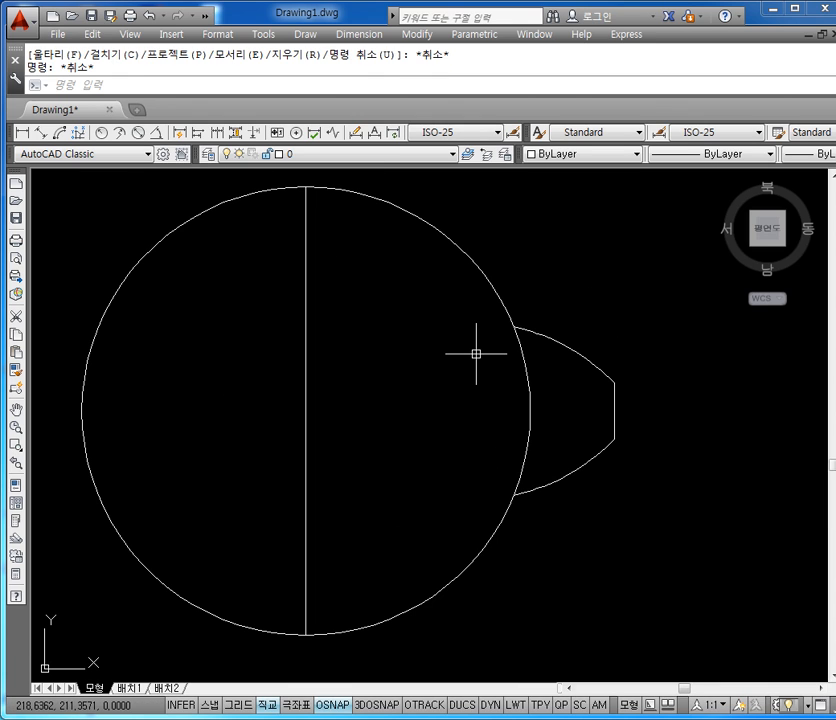
pyautogui.moveTo(427, 363); pyautogui.dragTo(239, 418)
pyautogui.press('Delete')
pyautogui.scroll(-2, 438, 353)
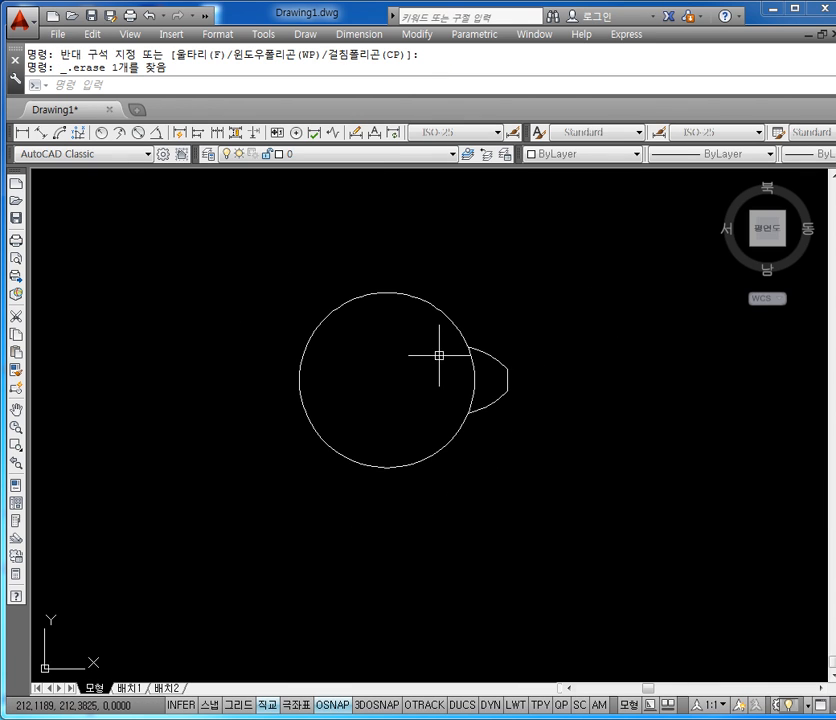
pyautogui.scroll(3, 300, 380)
pyautogui.middleClick(474, 321)
pyautogui.middleClick(474, 321)
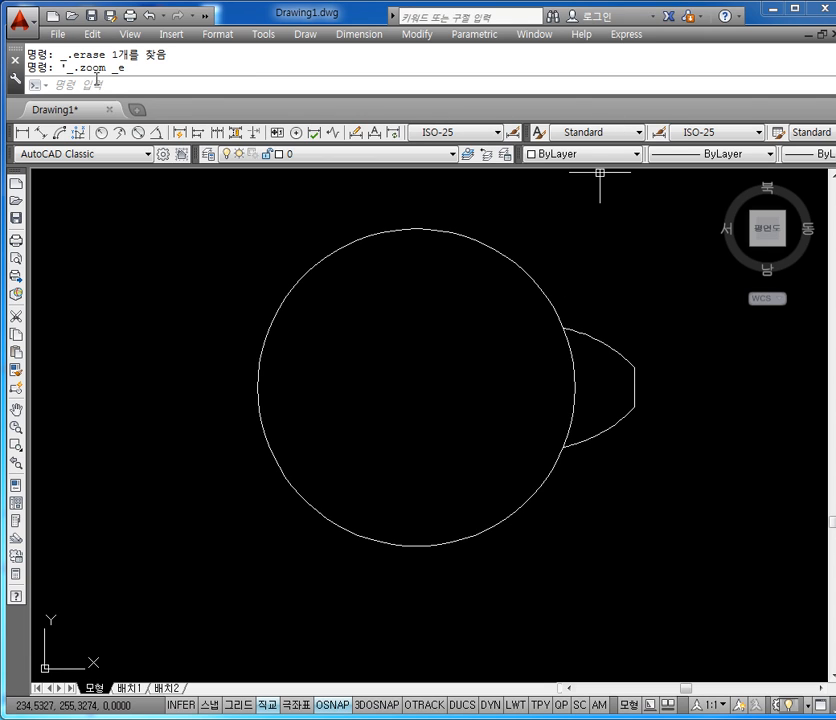
pyautogui.write('ar')
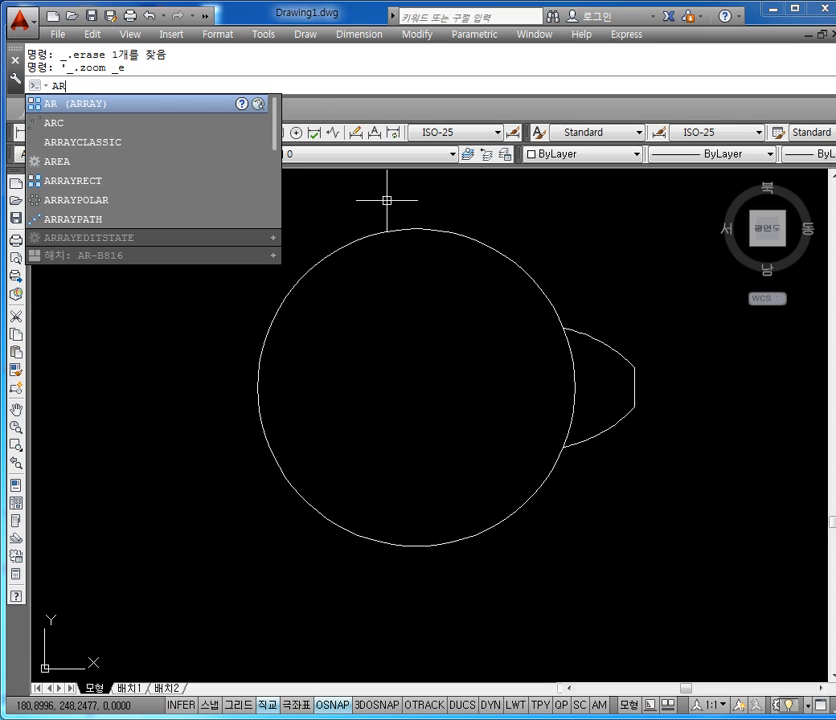
pyautogui.press('Return')
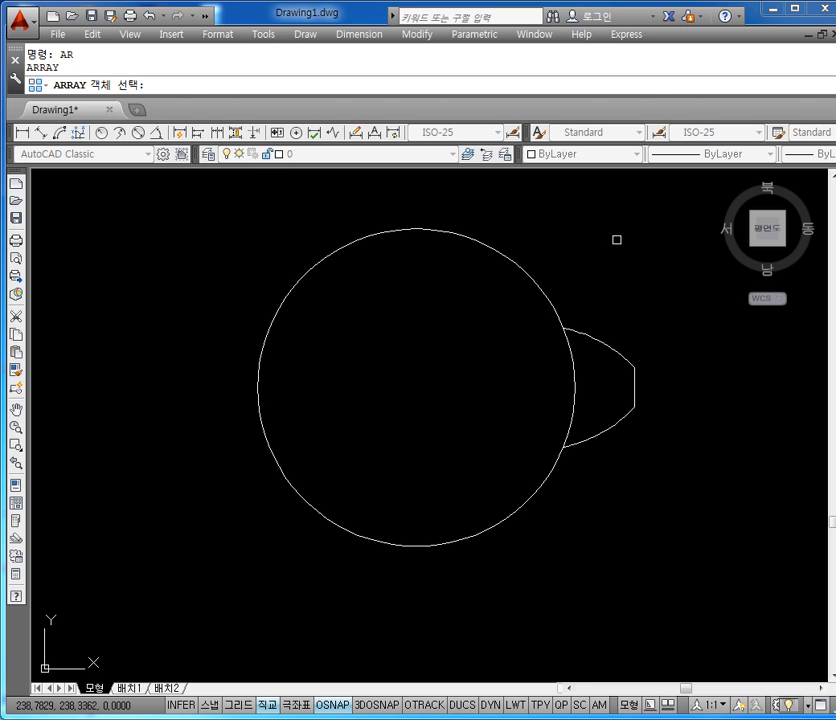
pyautogui.click(616, 338)
pyautogui.click(637, 394)
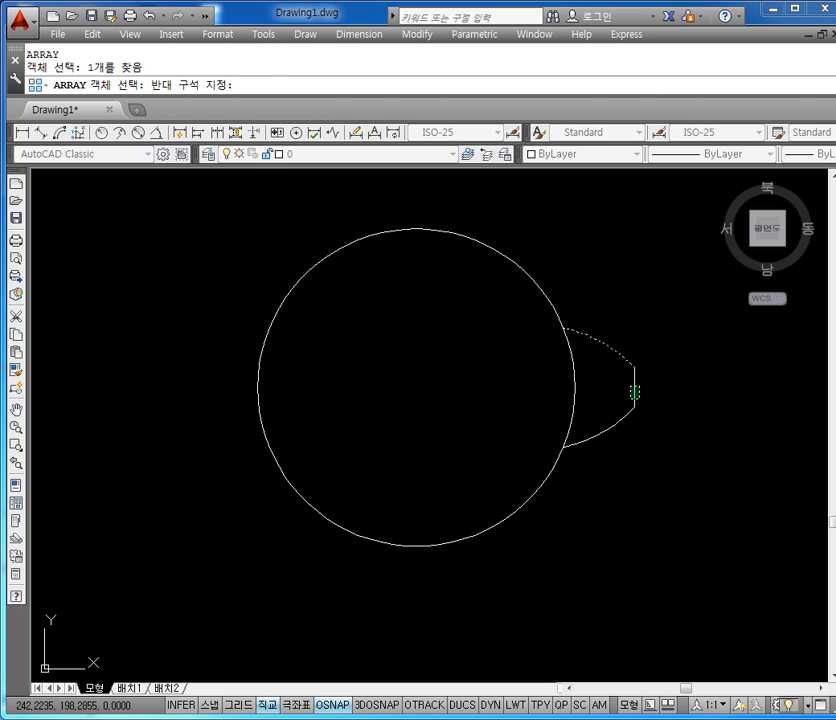
pyautogui.click(622, 411)
pyautogui.click(621, 412)
pyautogui.click(603, 438)
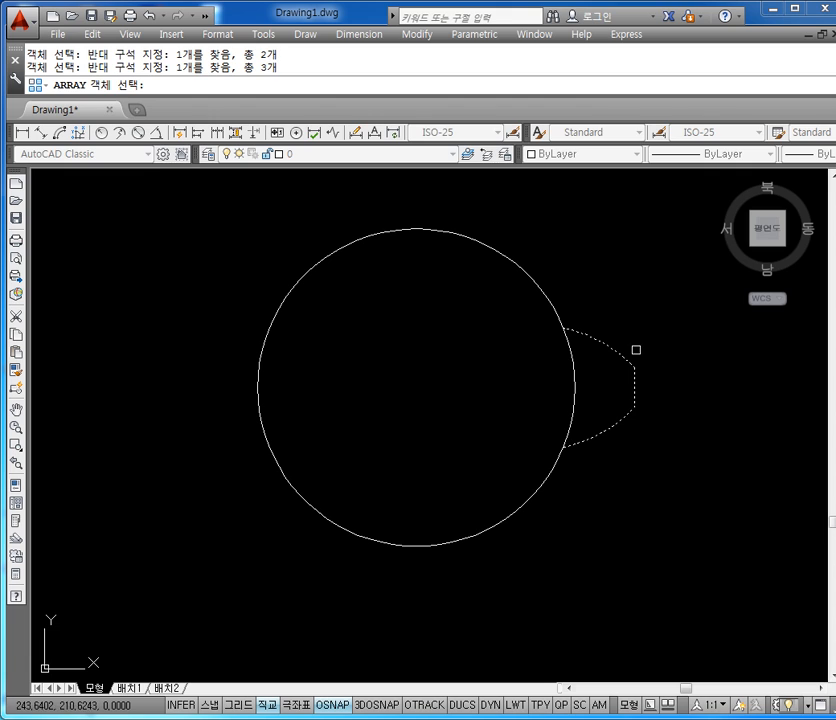
pyautogui.press('Escape')
pyautogui.press('Escape')
# - Change the colour of the tab's two arcs and vertical edge line to yellow
pyautogui.click(655, 330)
pyautogui.click(606, 485)
pyautogui.click(578, 154)
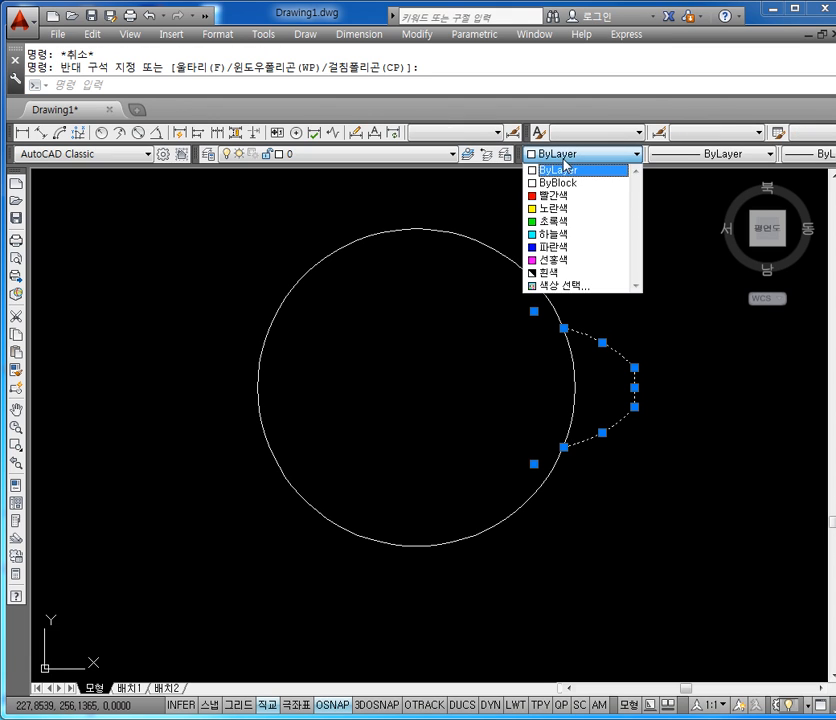
pyautogui.click(548, 209)
pyautogui.press('Escape')
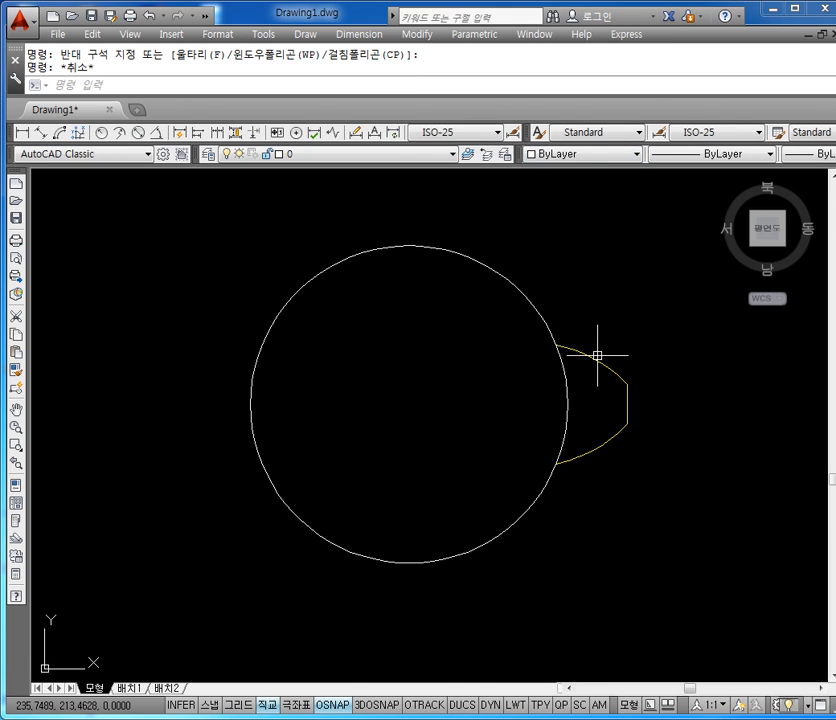
# - Create a polar array of the tab's two arcs and vertical edge, centred on the large circle's centre
pyautogui.write('ar')
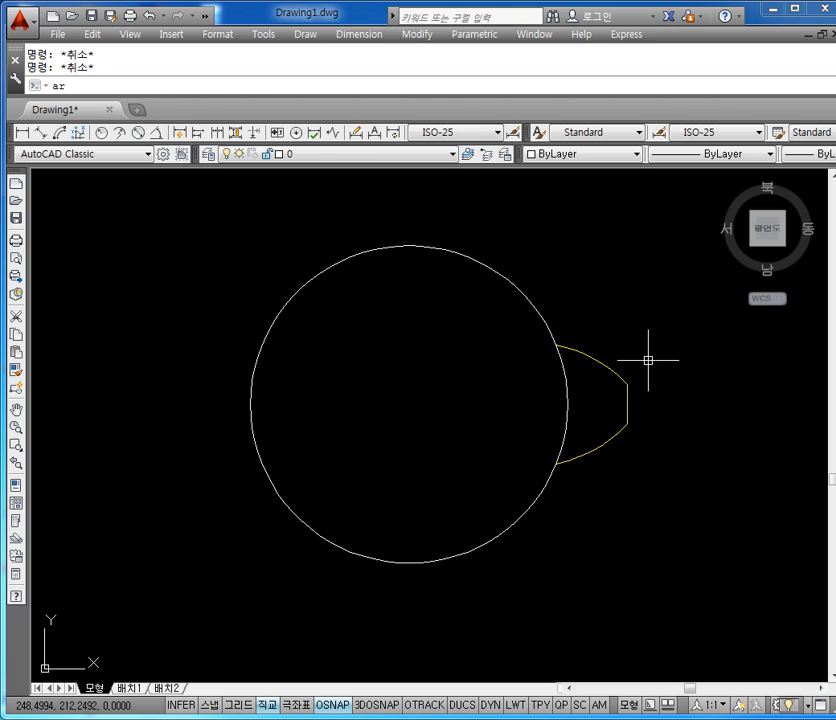
pyautogui.press('Return')
pyautogui.click(656, 318)
pyautogui.click(601, 502)
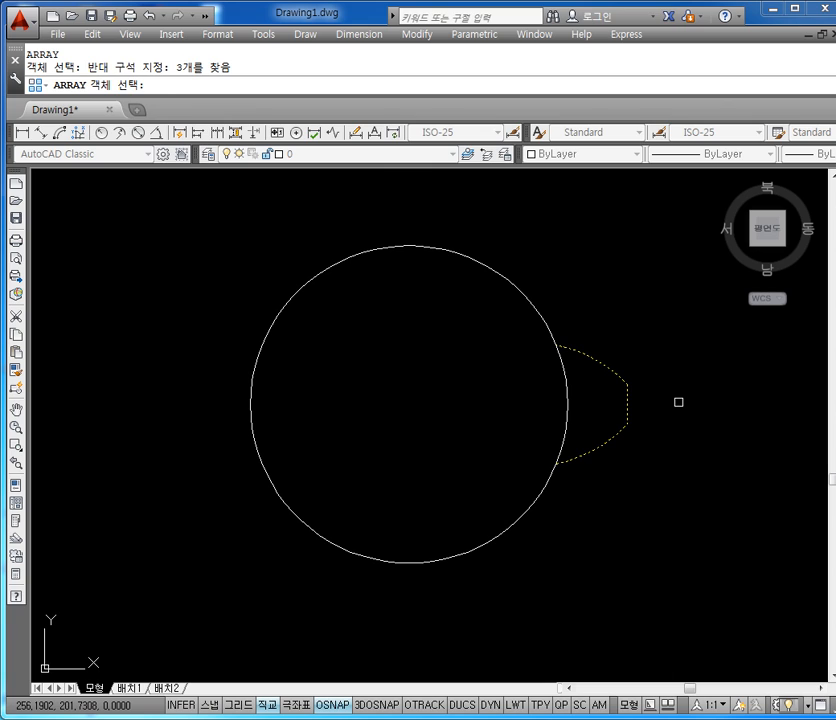
pyautogui.press('Return')
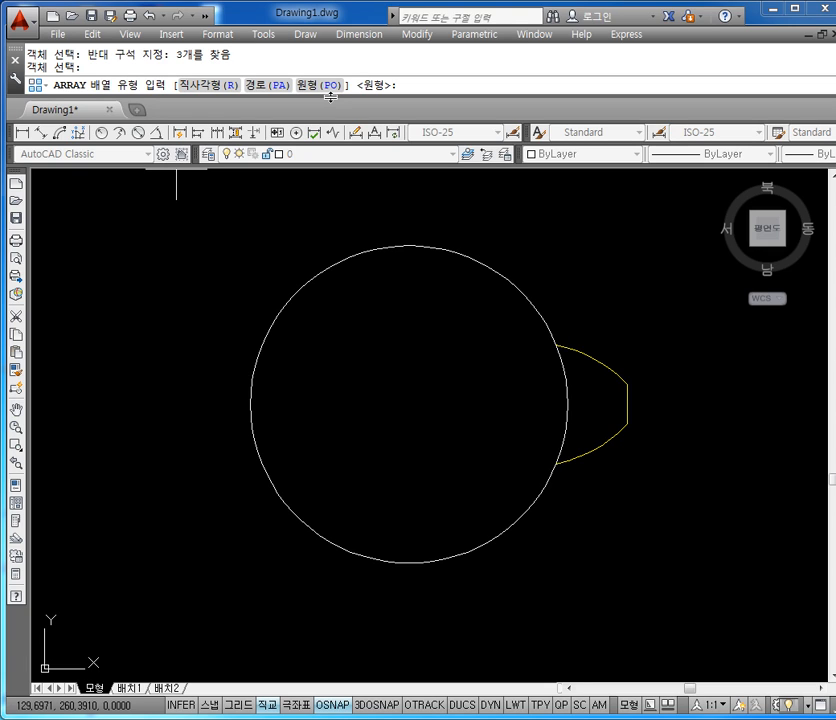
pyautogui.write('po')
pyautogui.press('Return')
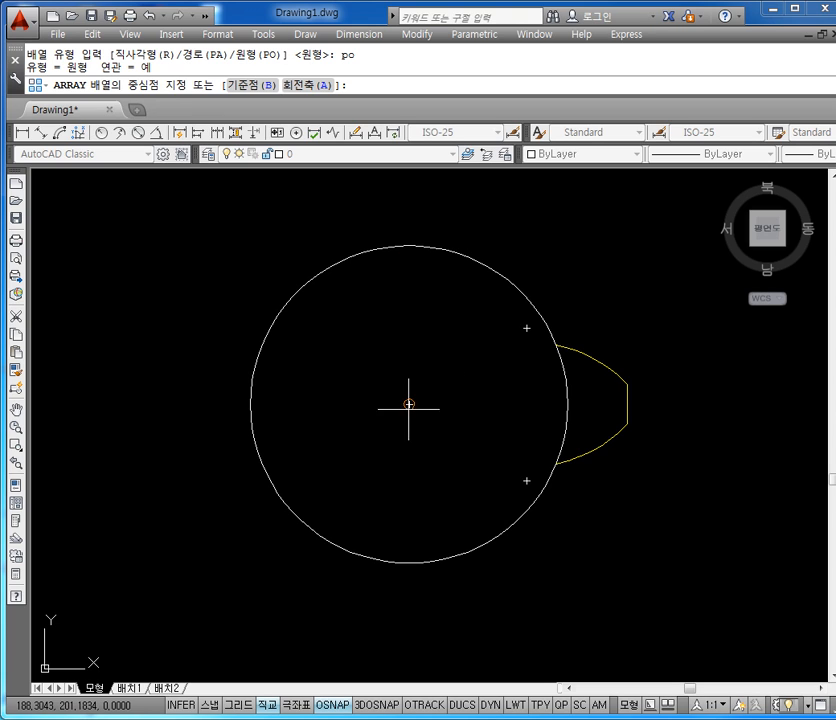
pyautogui.click(409, 404)
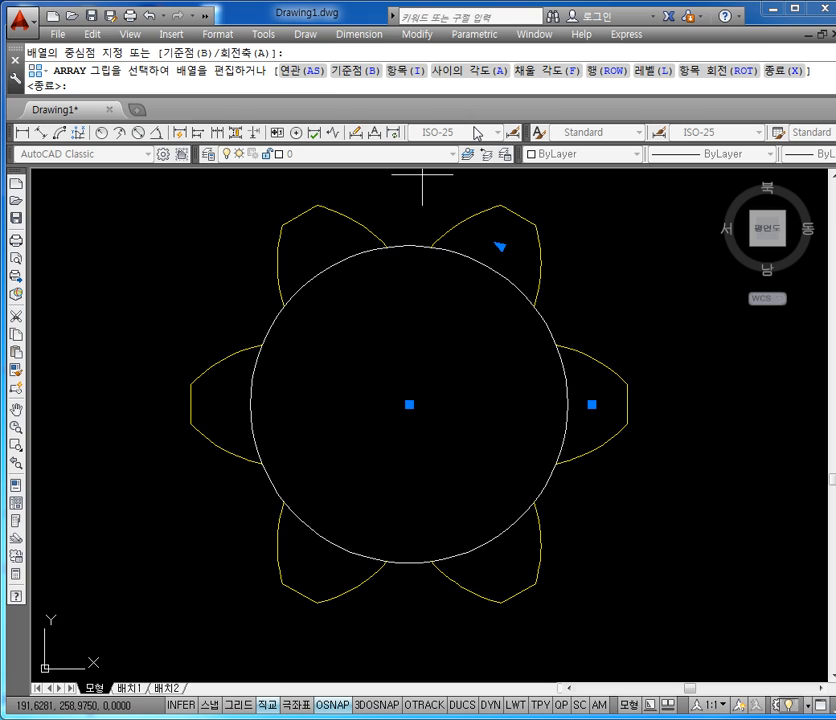
# - Set the polar array to 4 items with a fill angle of 360 degrees
pyautogui.write('i')
pyautogui.press('Return')
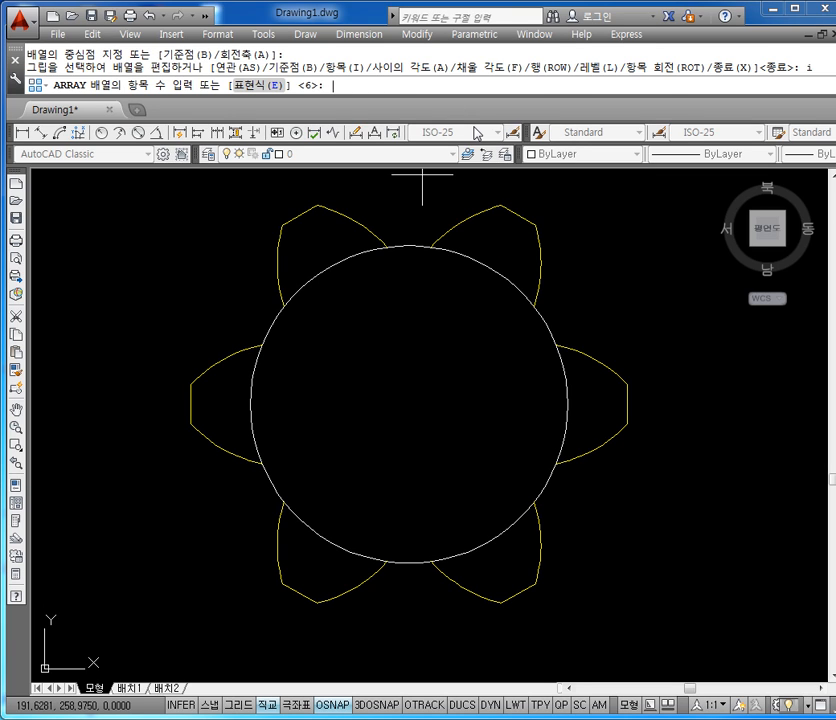
pyautogui.write('e')
pyautogui.press('Return')
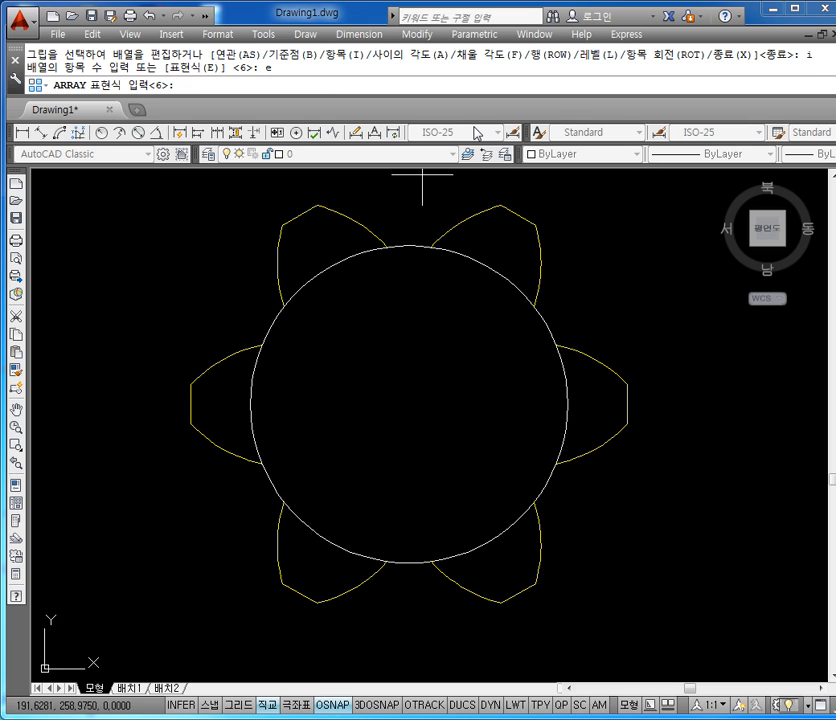
pyautogui.write('4')
pyautogui.press('Return')
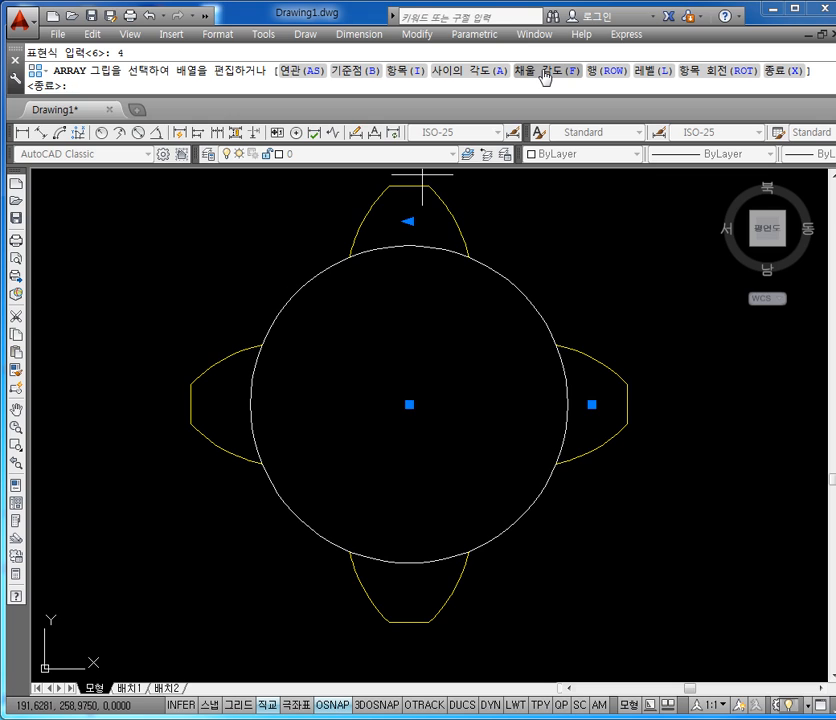
pyautogui.write('f')
pyautogui.press('Return')
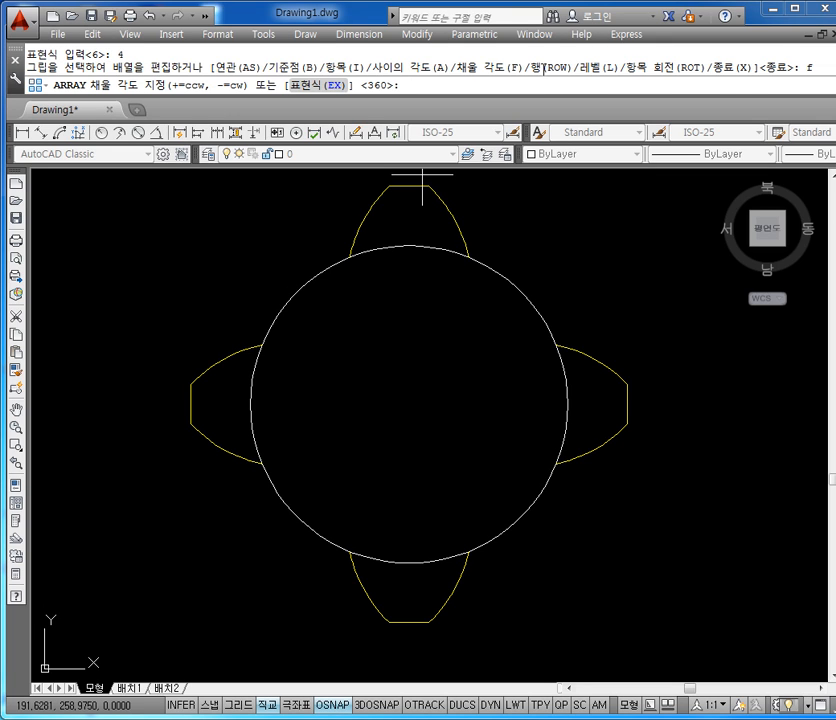
pyautogui.write('360')
pyautogui.press('Return')
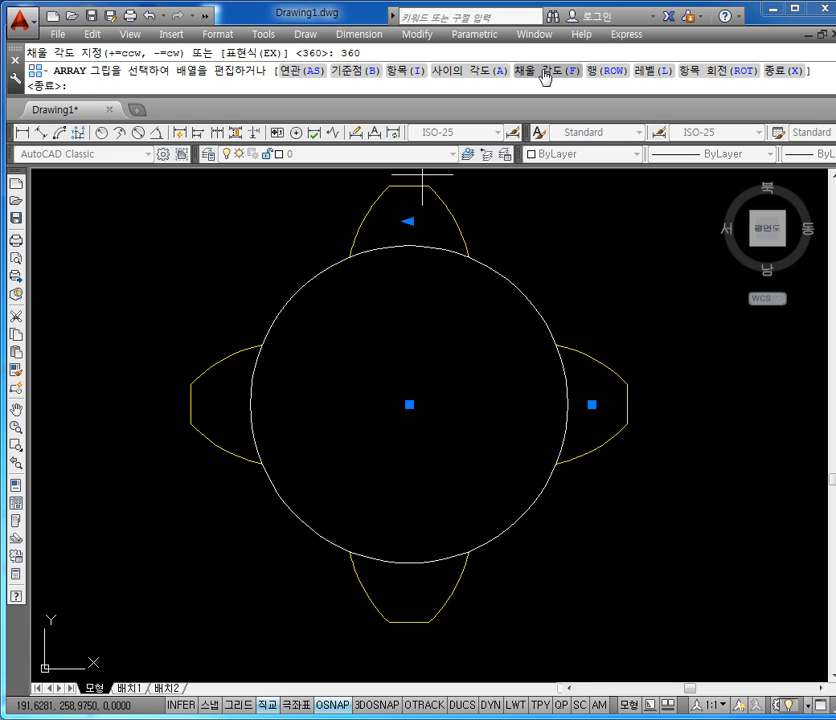
# - Set the polar array's fill angle to 180 degrees so the tabs spread counterclockwise over the upper half
pyautogui.write('f')
pyautogui.press('Return')
pyautogui.write('180')
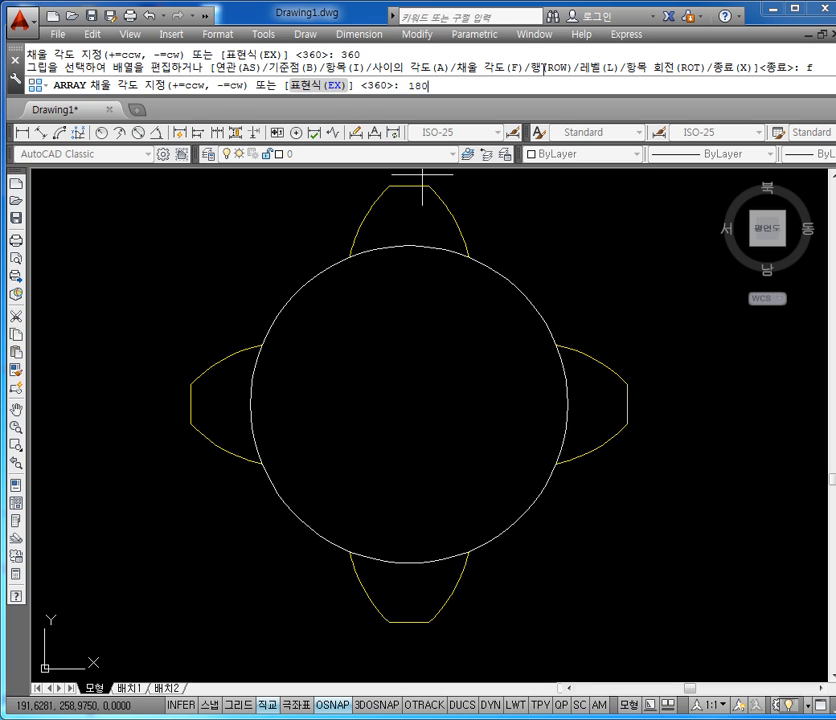
pyautogui.press('Return')
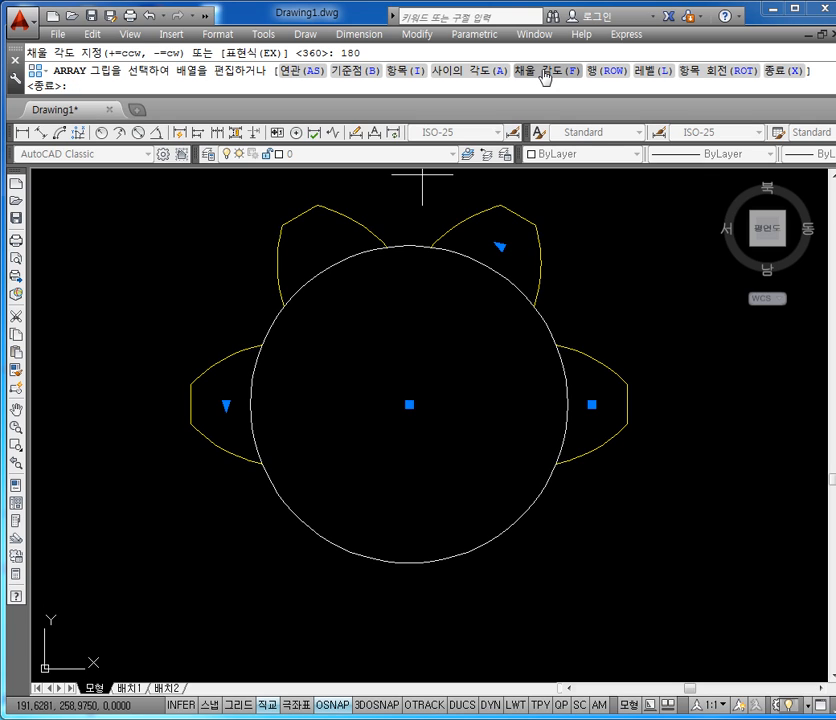
# - Set the polar array's fill angle to -180 degrees so the tabs spread clockwise over the lower half
pyautogui.write('f')
pyautogui.press('Return')
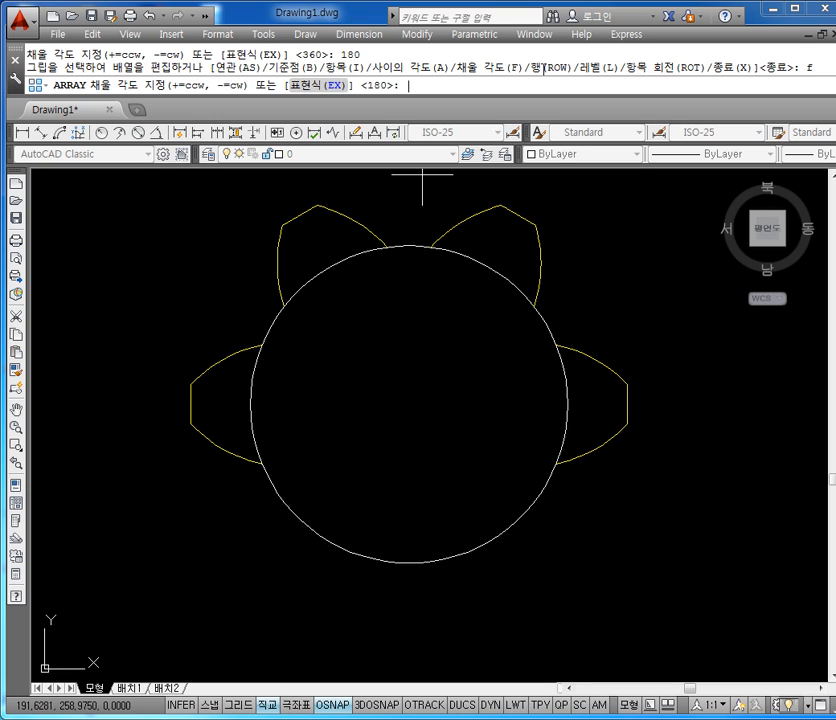
pyautogui.write('-180')
pyautogui.press('Return')
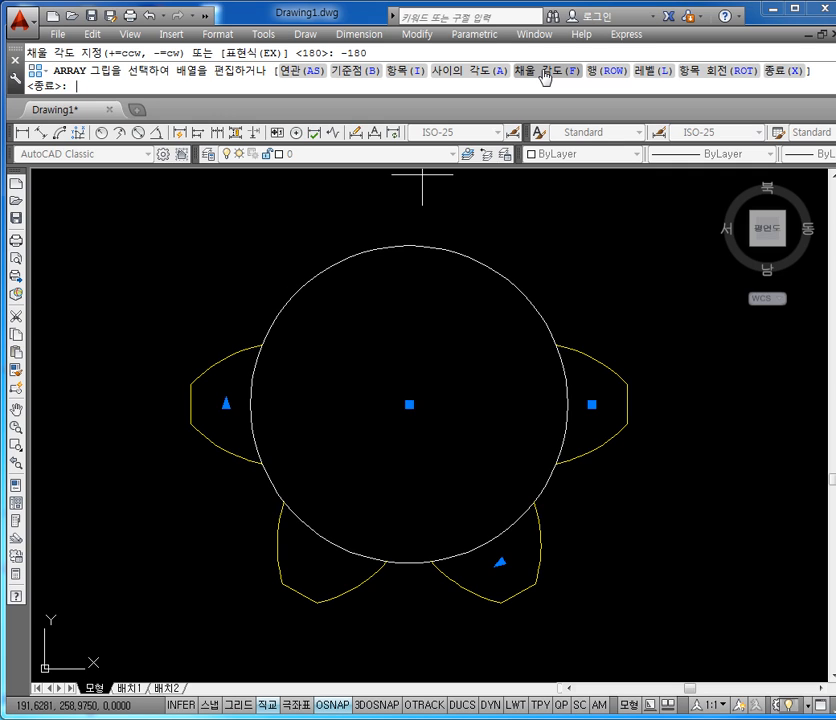
# - Set the polar array's fill angle back to 360 degrees and finish the array
pyautogui.write('f')
pyautogui.press('Return')
pyautogui.write('360')
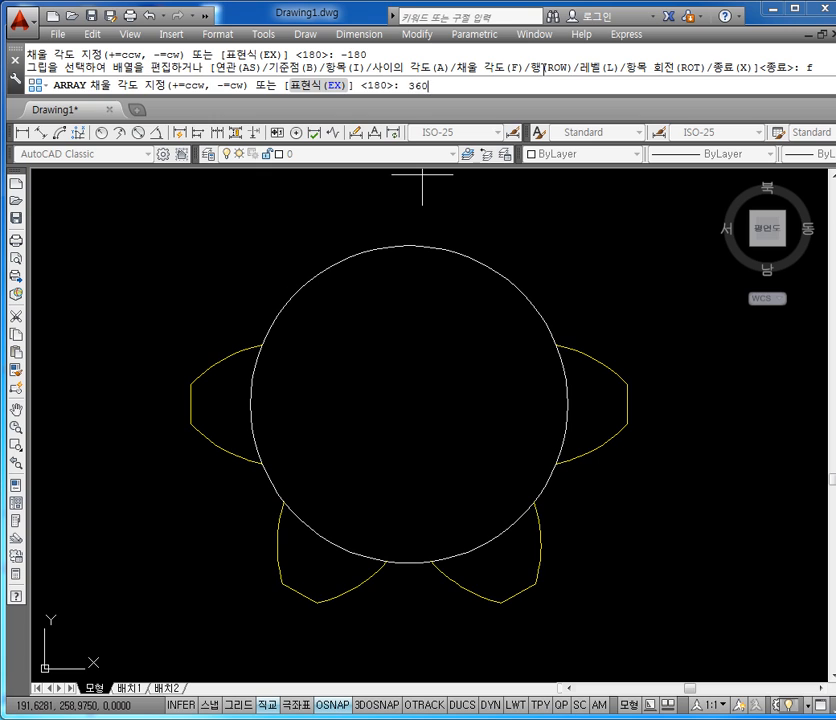
pyautogui.press('Return')
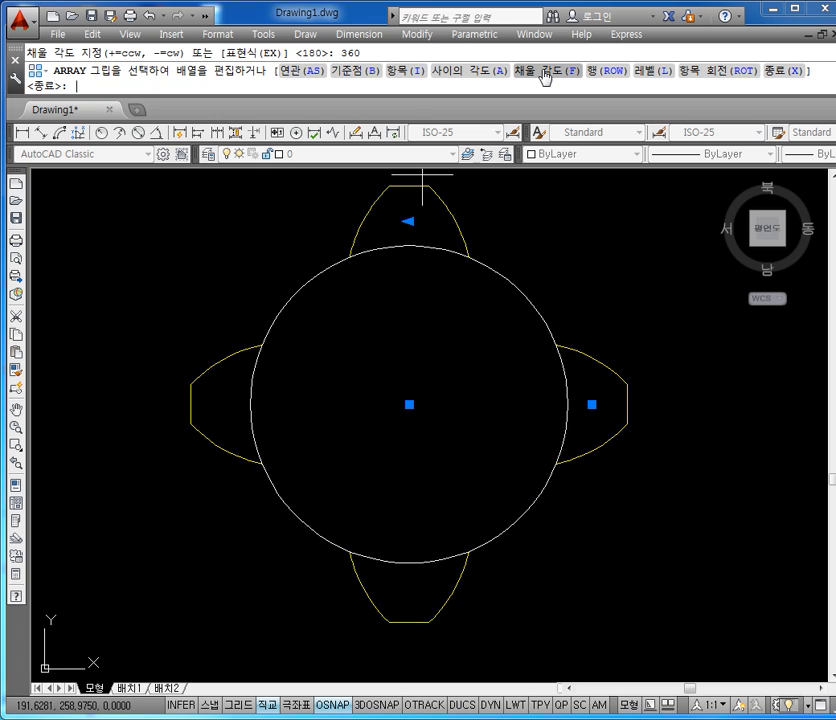
pyautogui.press('Return')
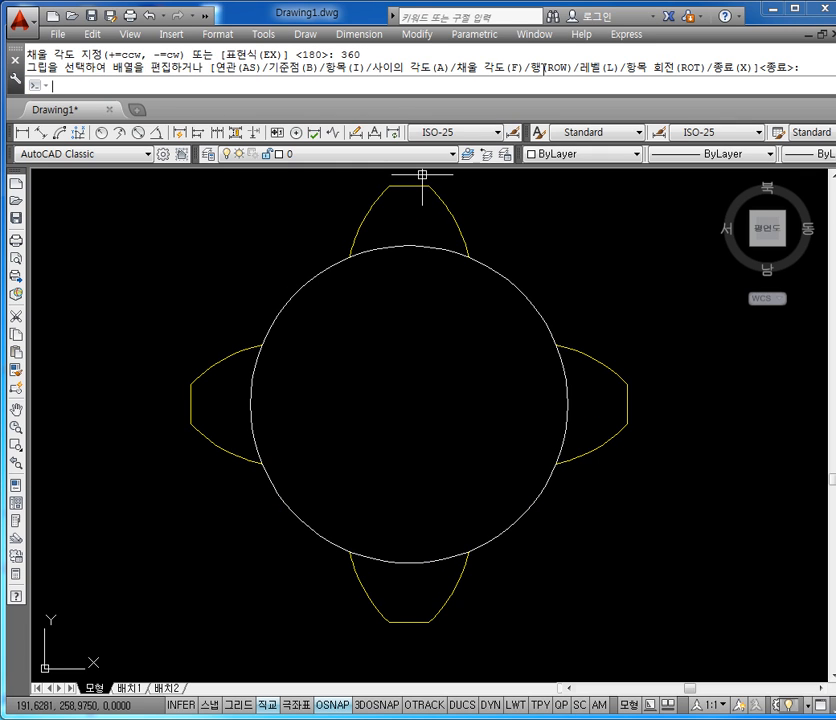